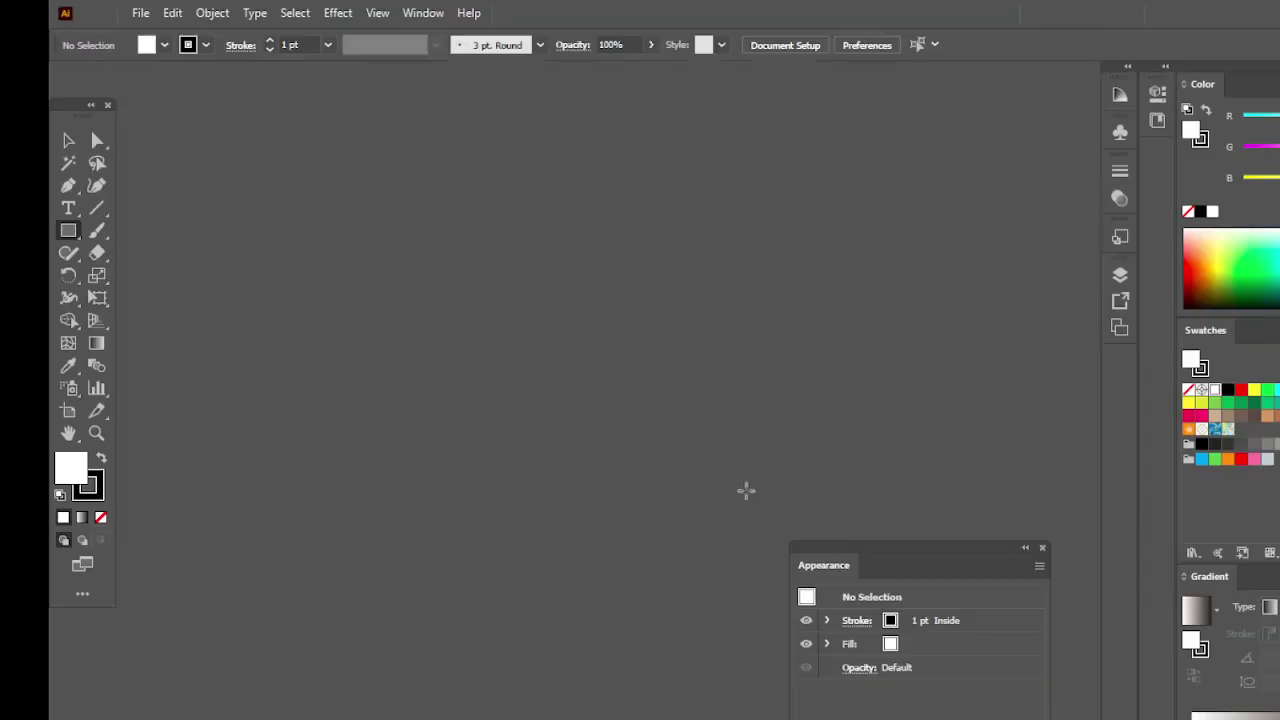
Zoom in and draw a square on the artboard with the Rectangle tool.
scroll(450, 235, up, 2)
scroll(441, 285, up, 1)
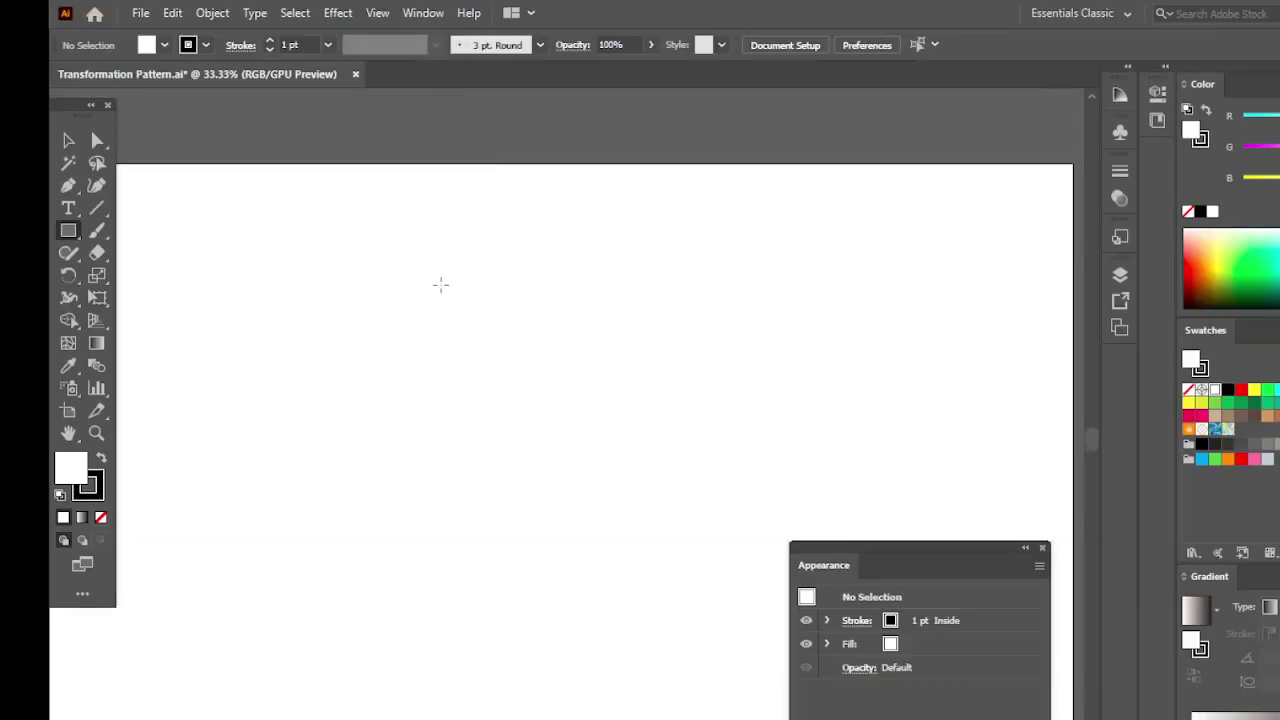
scroll(488, 291, up, 1)
drag(265, 297, 335, 382)
Give the square a black fill and no stroke.
click(68, 140)
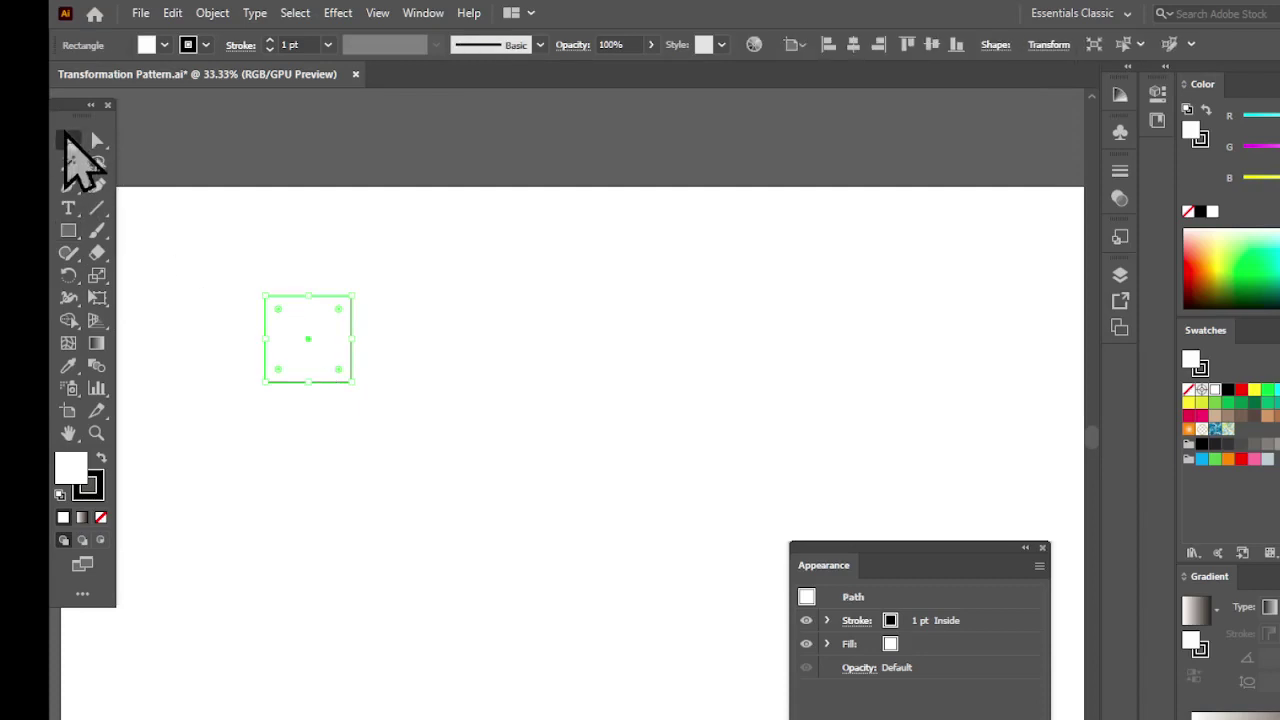
click(164, 45)
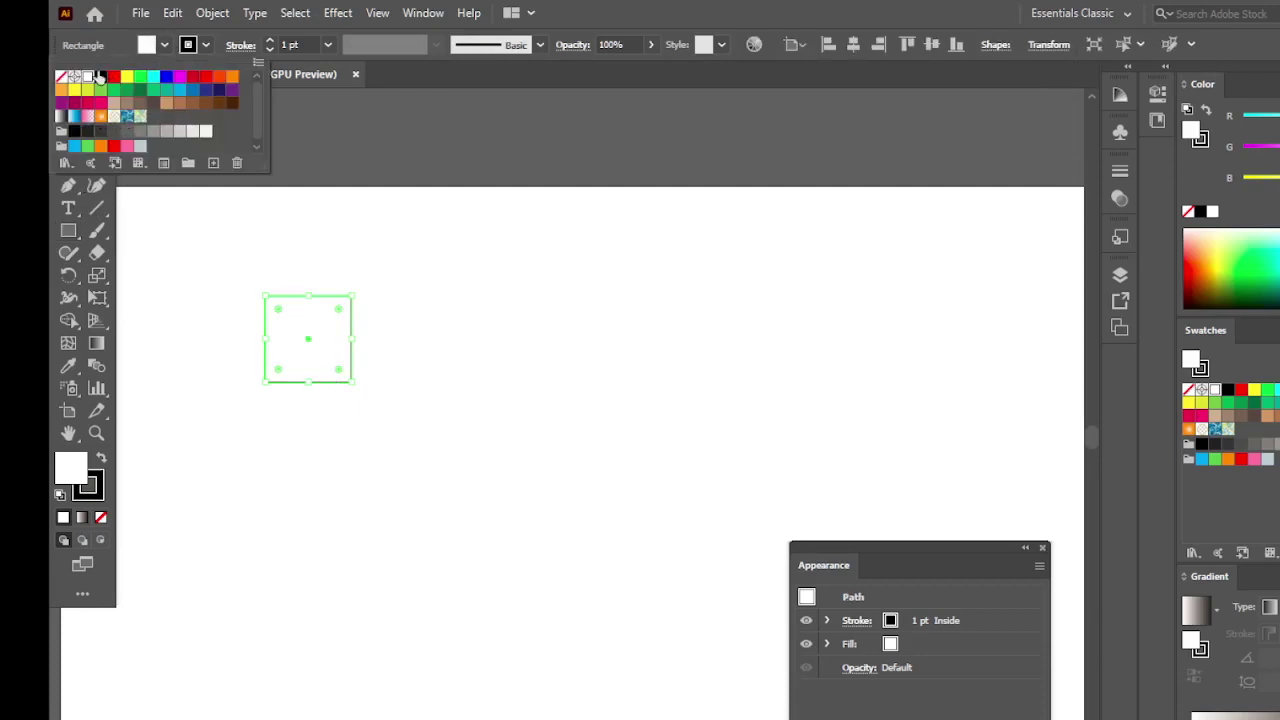
click(100, 76)
click(205, 45)
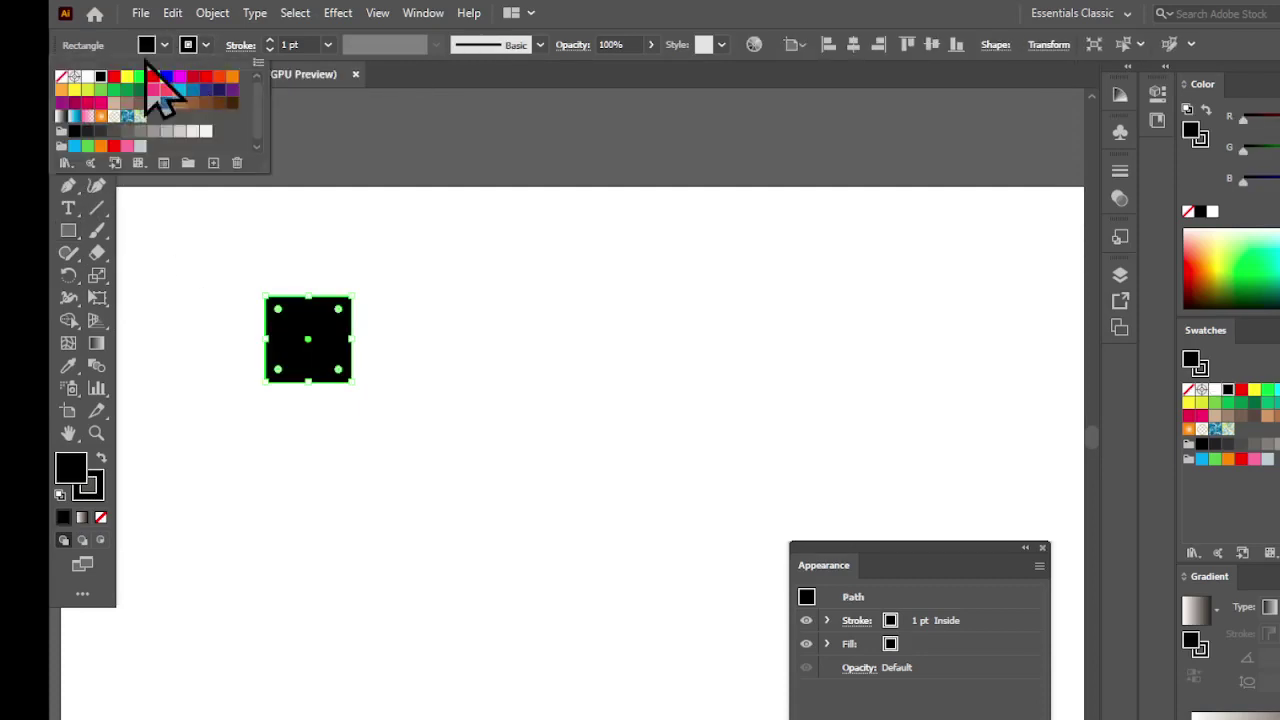
click(61, 76)
click(75, 212)
Move the black square slightly up and right, then rotate it 45° into a diamond.
click(349, 500)
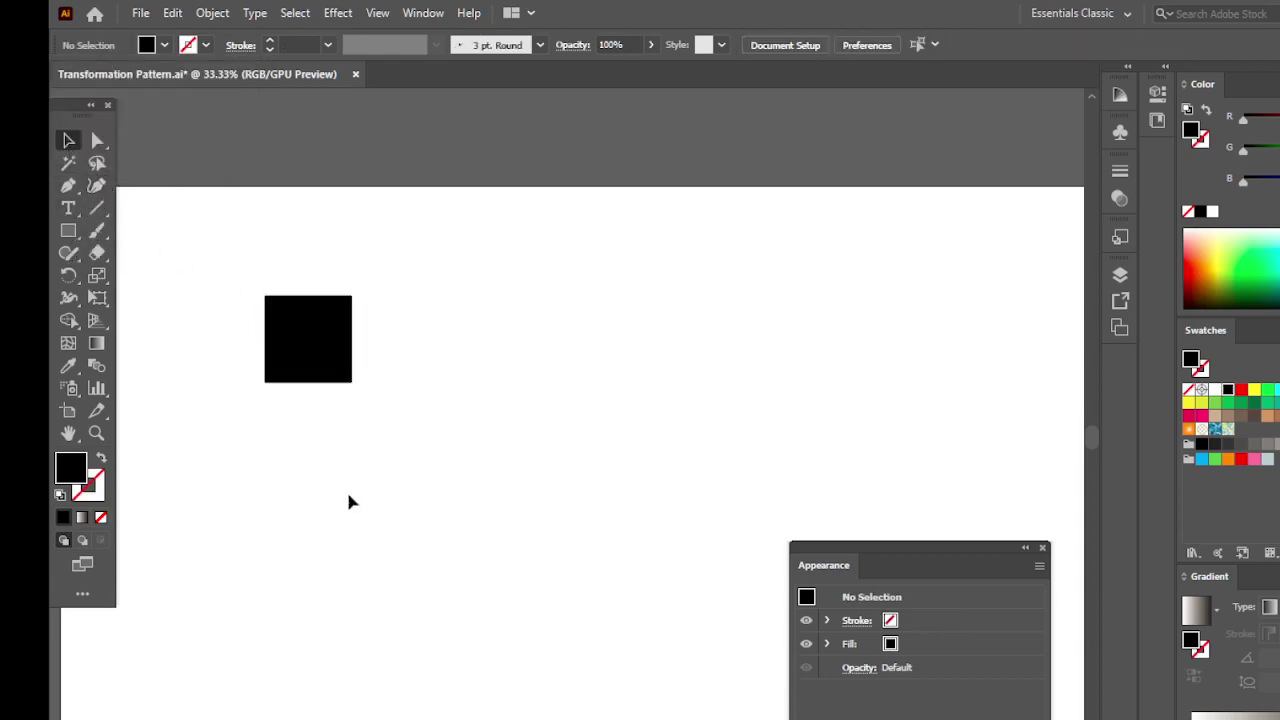
drag(320, 333, 340, 267)
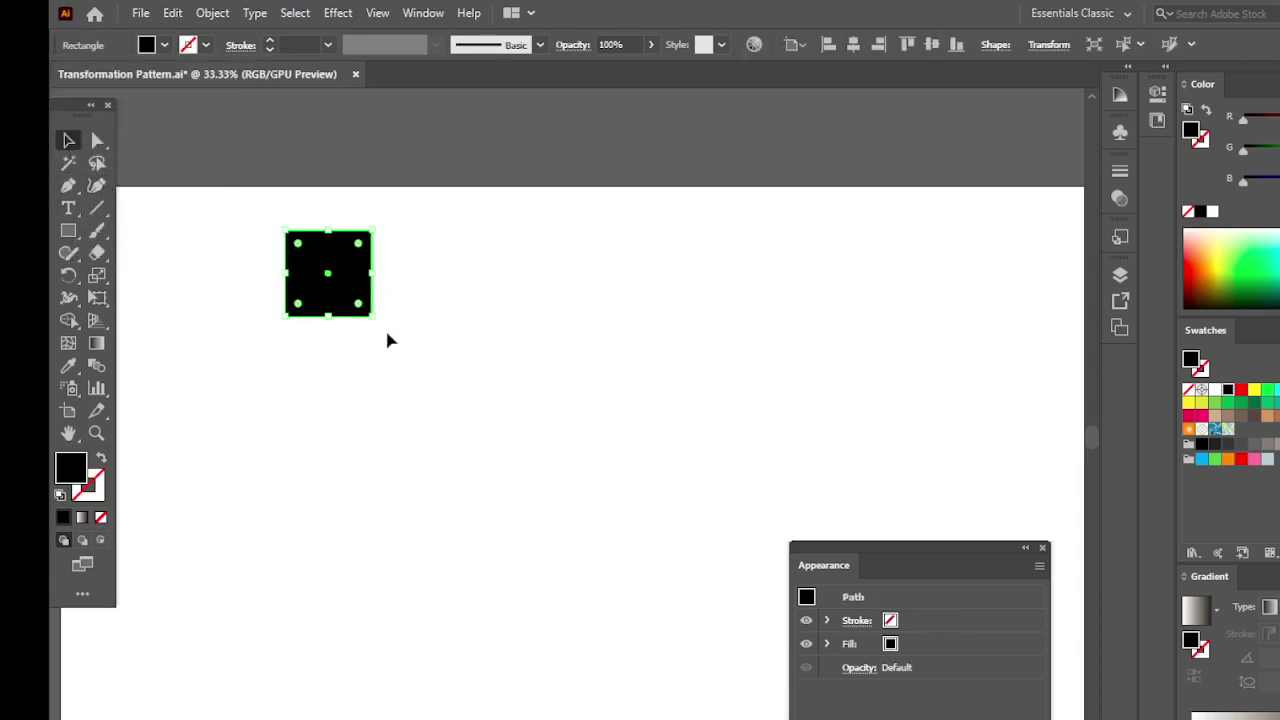
drag(380, 322, 312, 358)
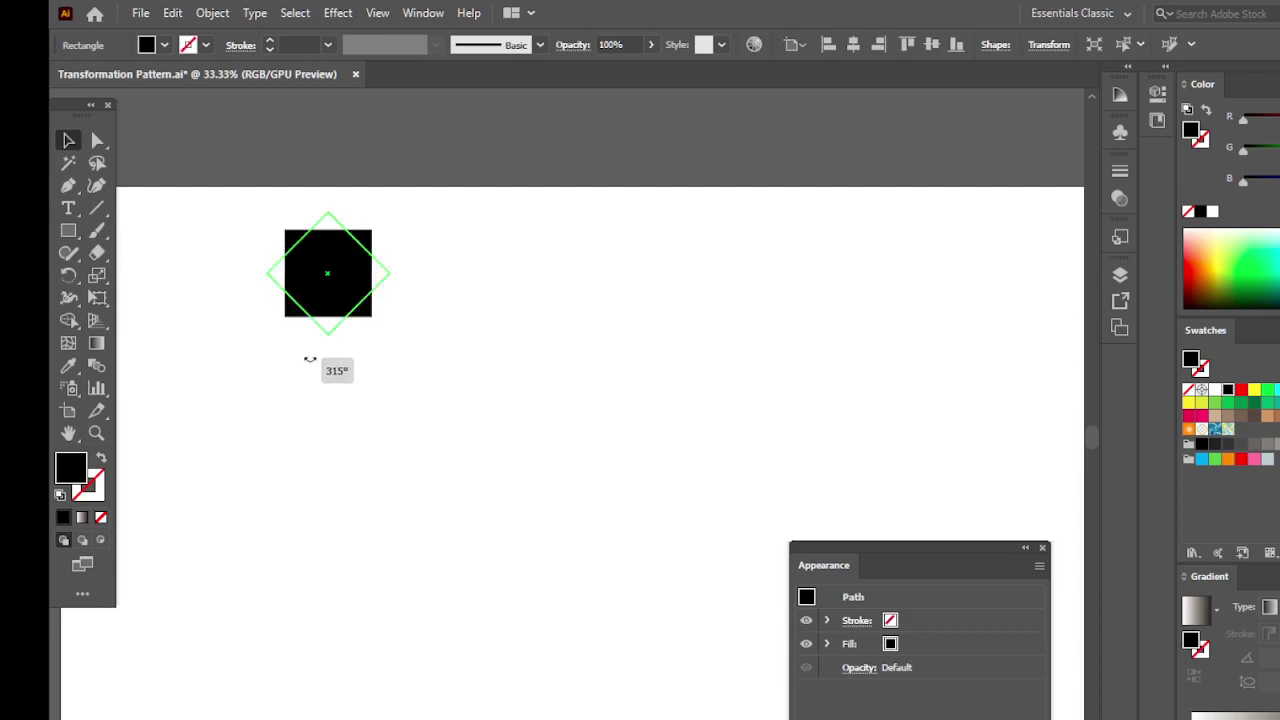
click(410, 365)
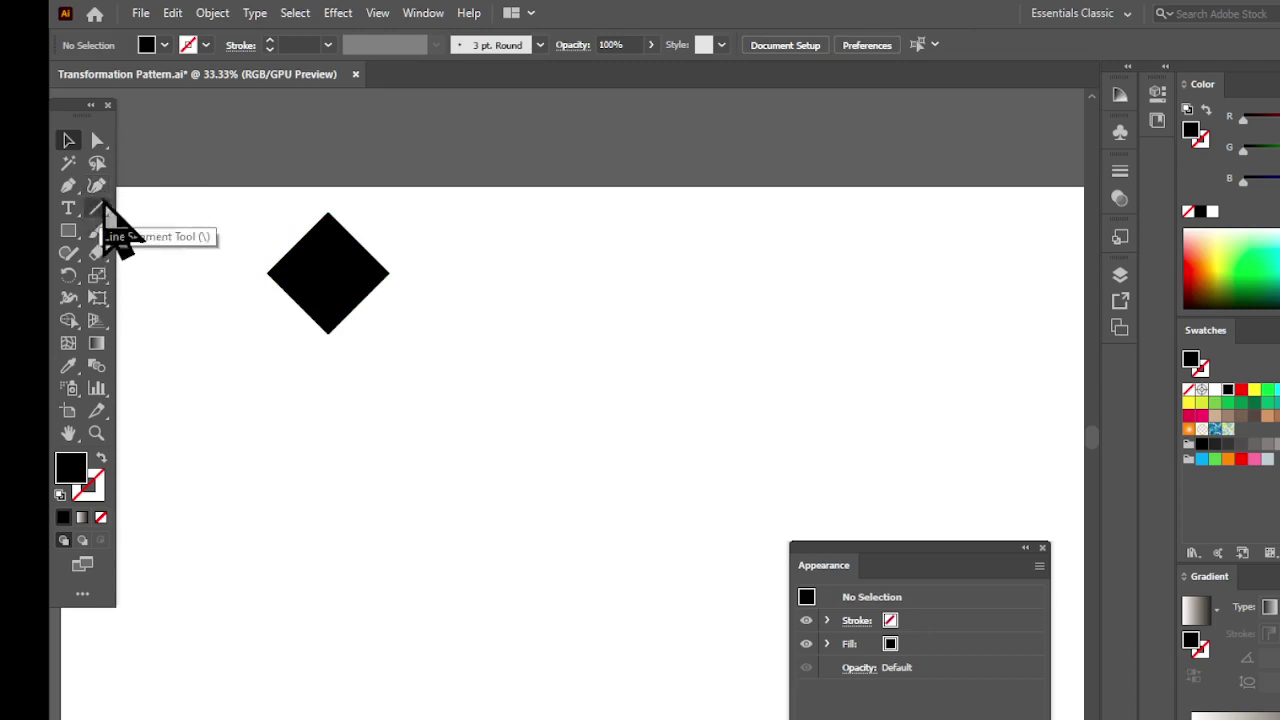
Zoom in, discard a stray point, and select the diamond for Curvature Tool editing.
click(100, 192)
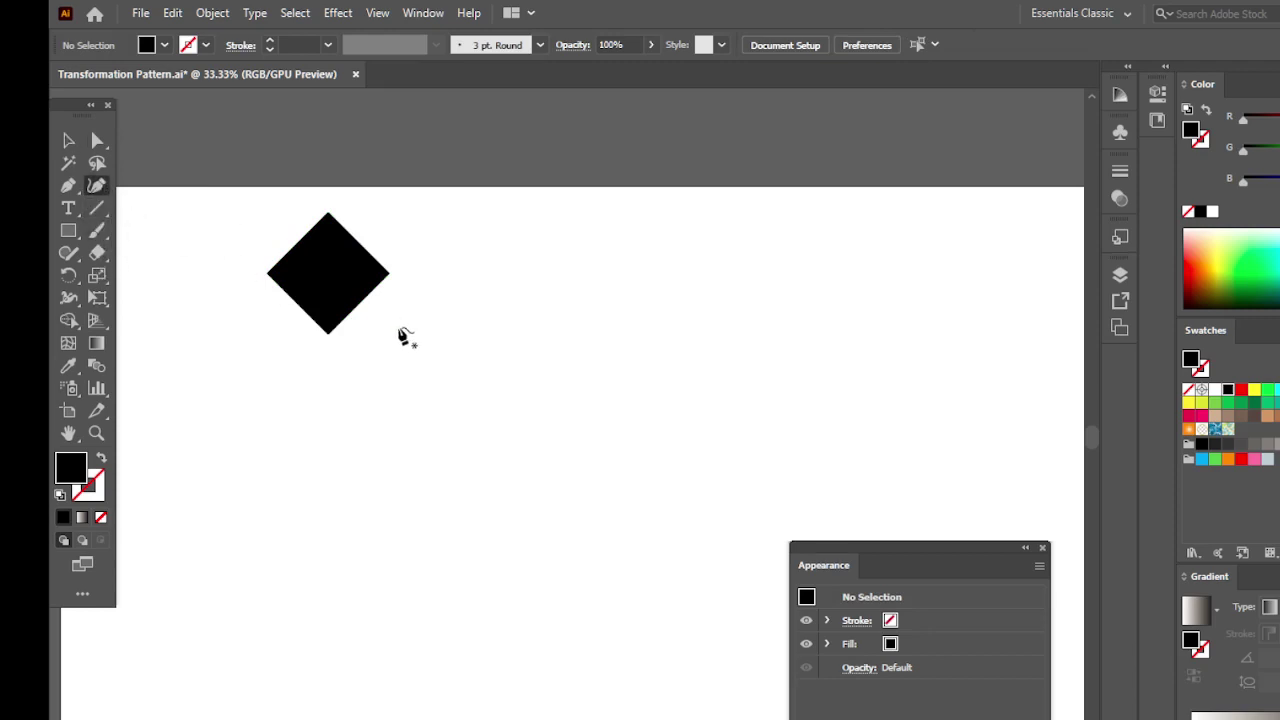
scroll(300, 265, up, 4)
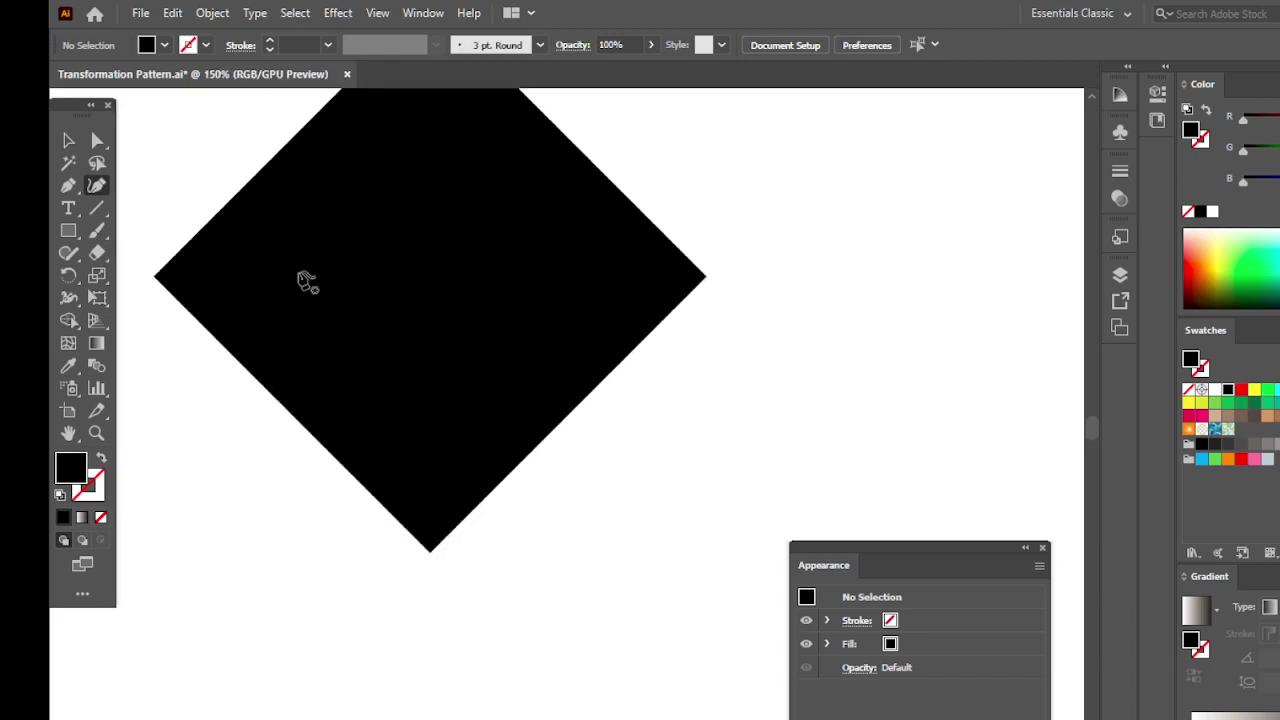
scroll(565, 290, up, 2)
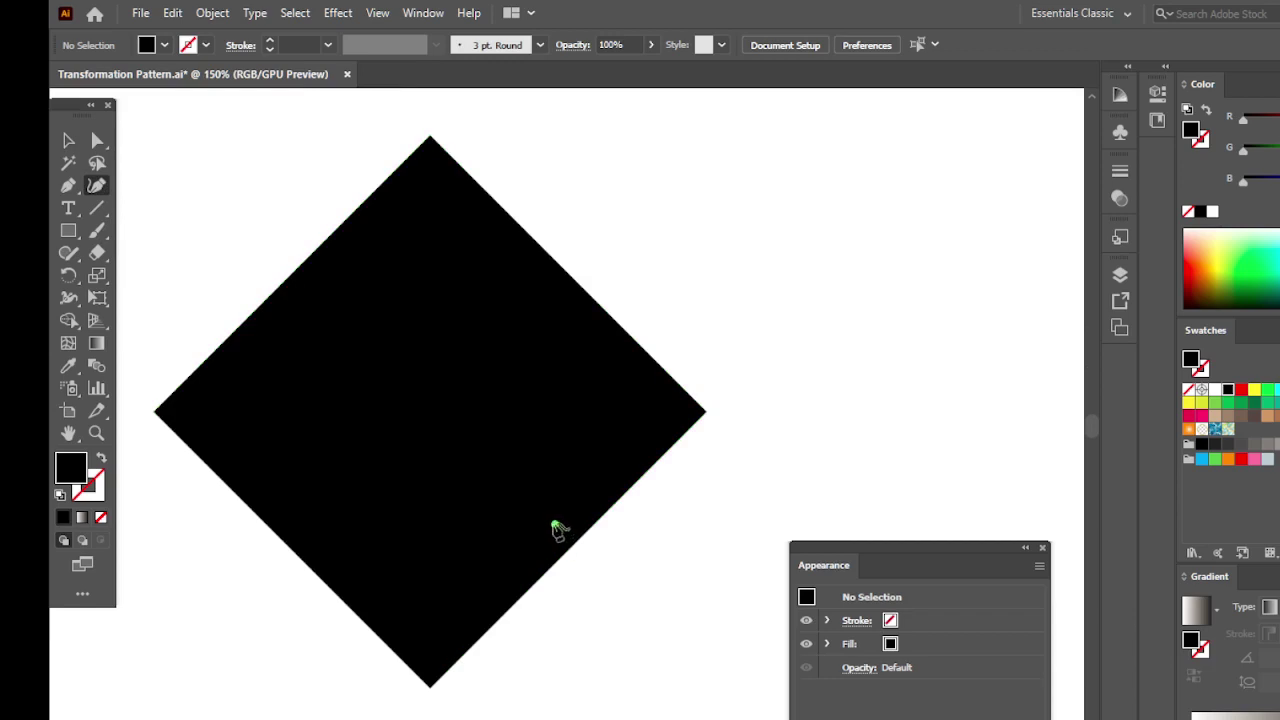
click(521, 497)
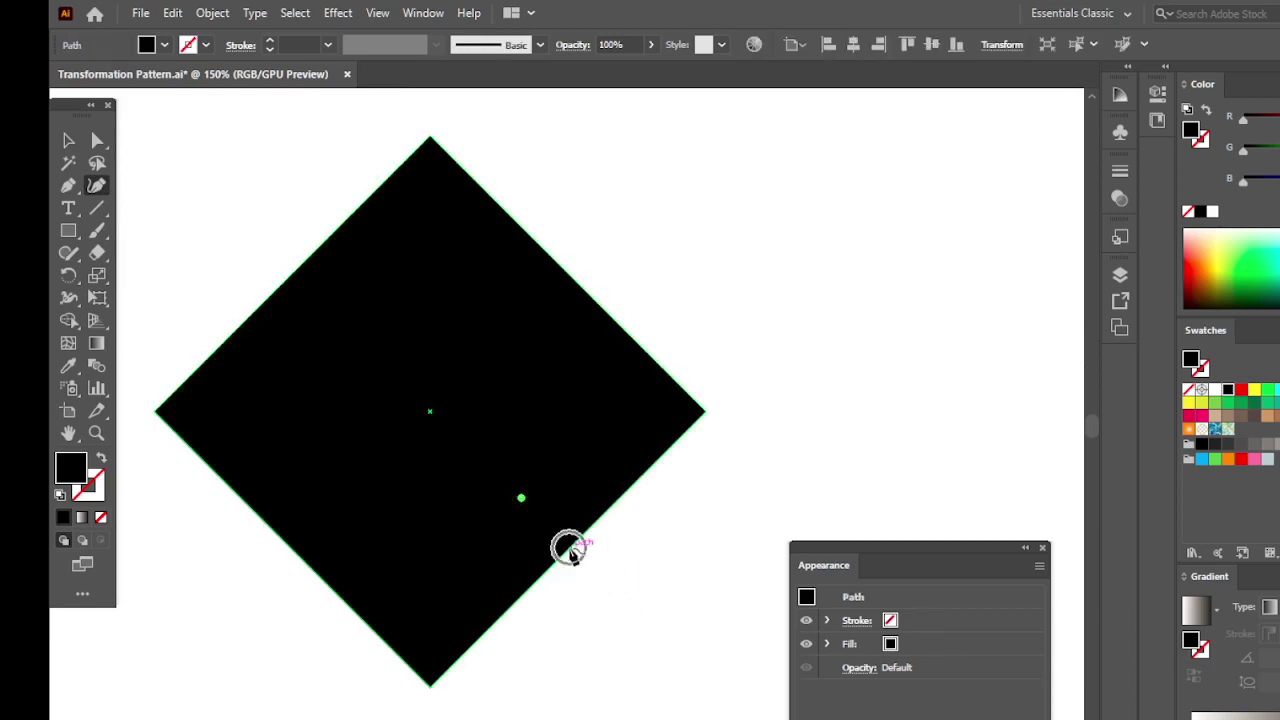
key(ctrl+shift+a)
click(68, 140)
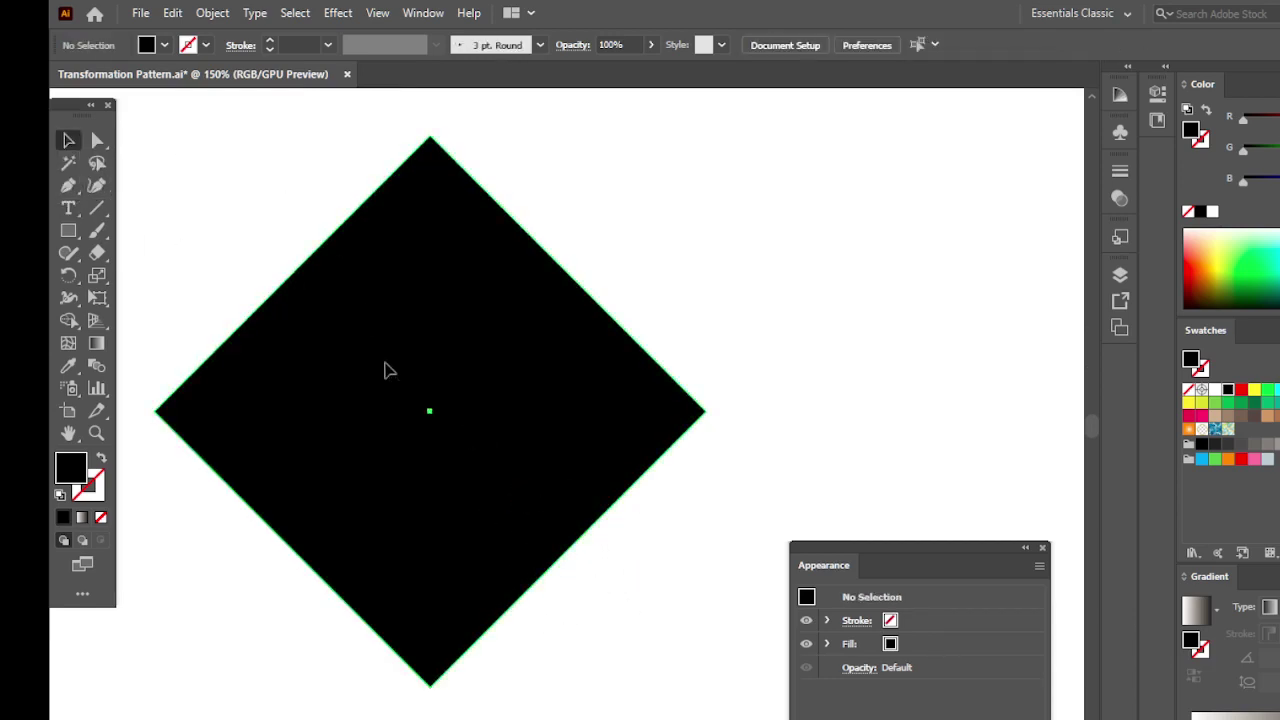
click(386, 366)
click(97, 185)
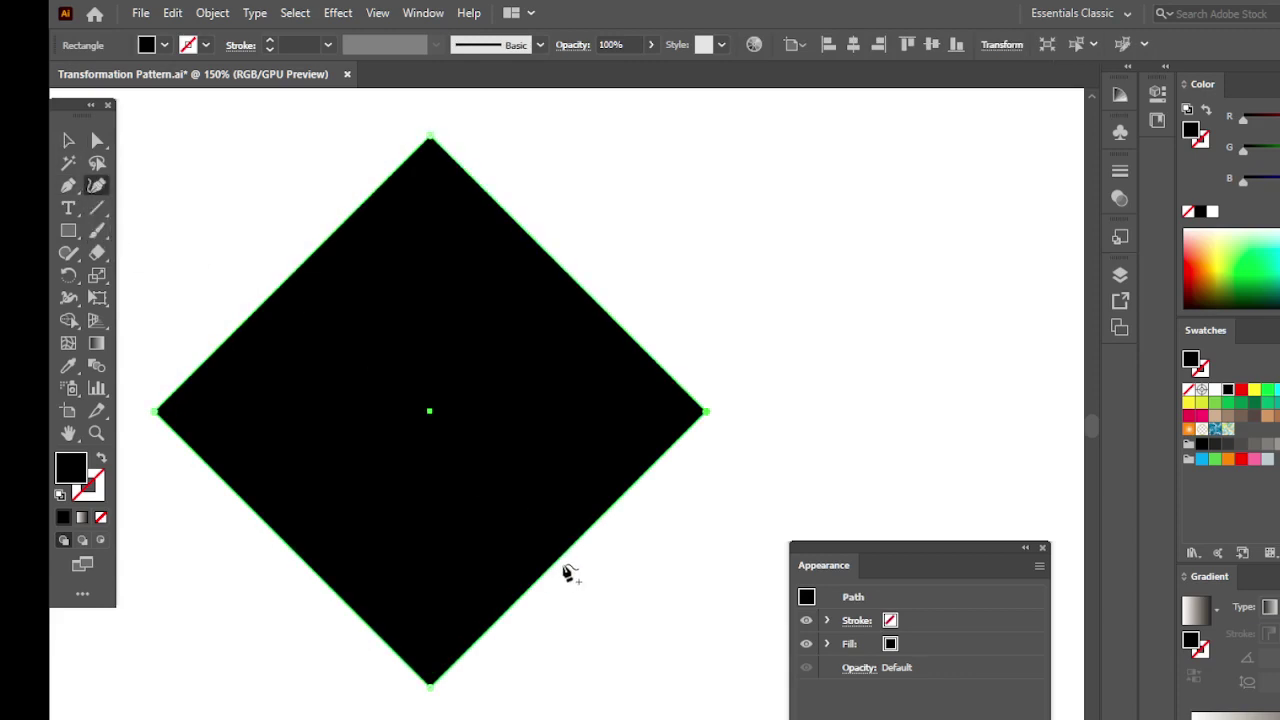
Curve the lower-right and lower-left edges inward, and bow the upper edges outward.
drag(554, 563, 542, 543)
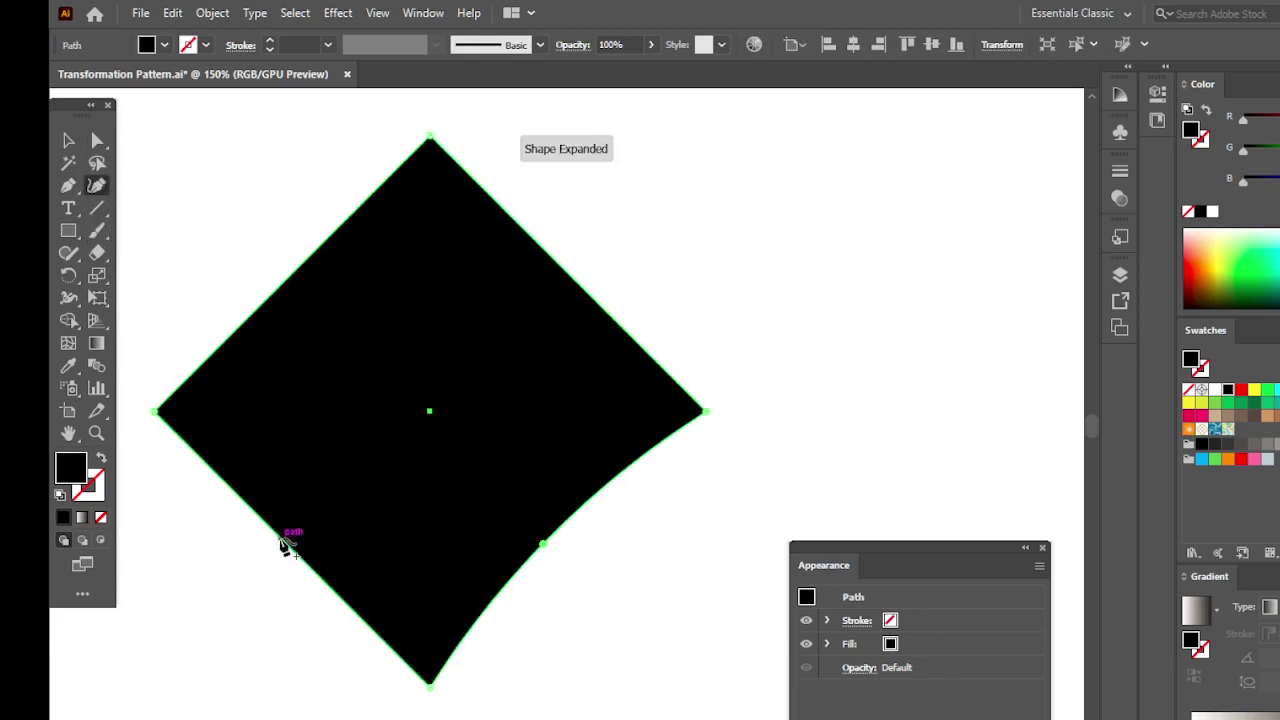
drag(286, 540, 296, 522)
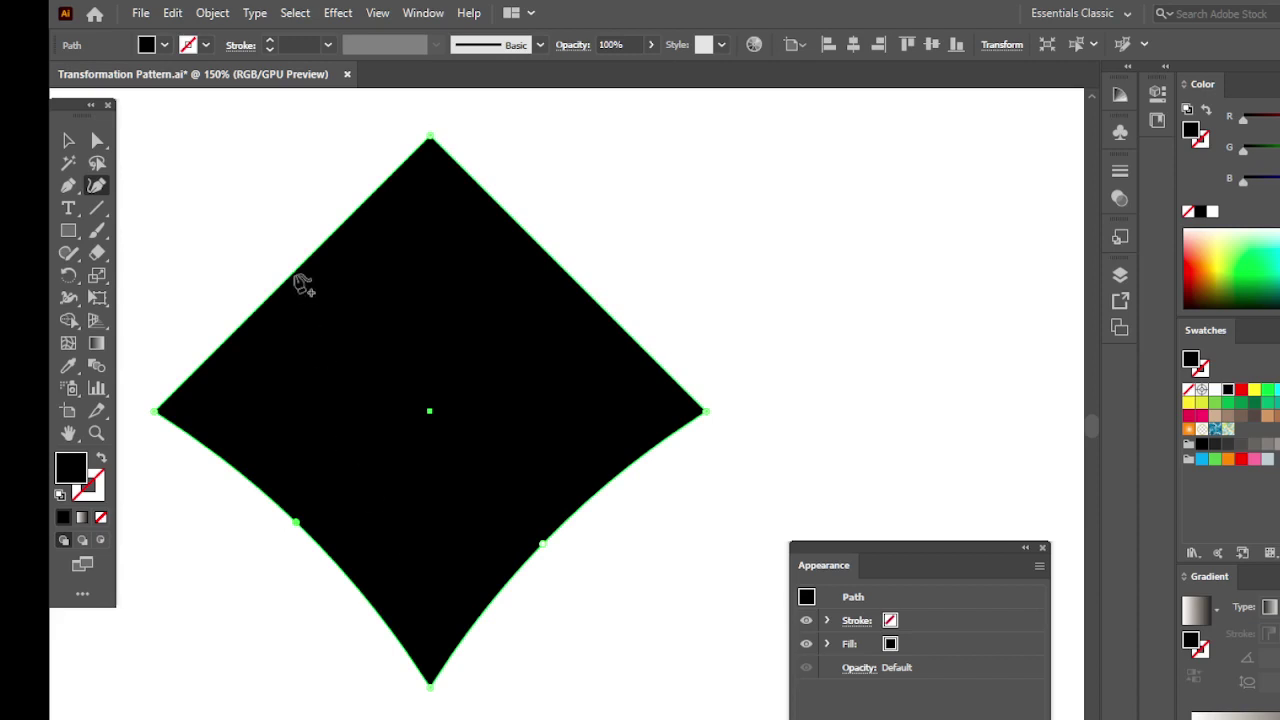
drag(300, 271, 279, 262)
drag(572, 278, 590, 259)
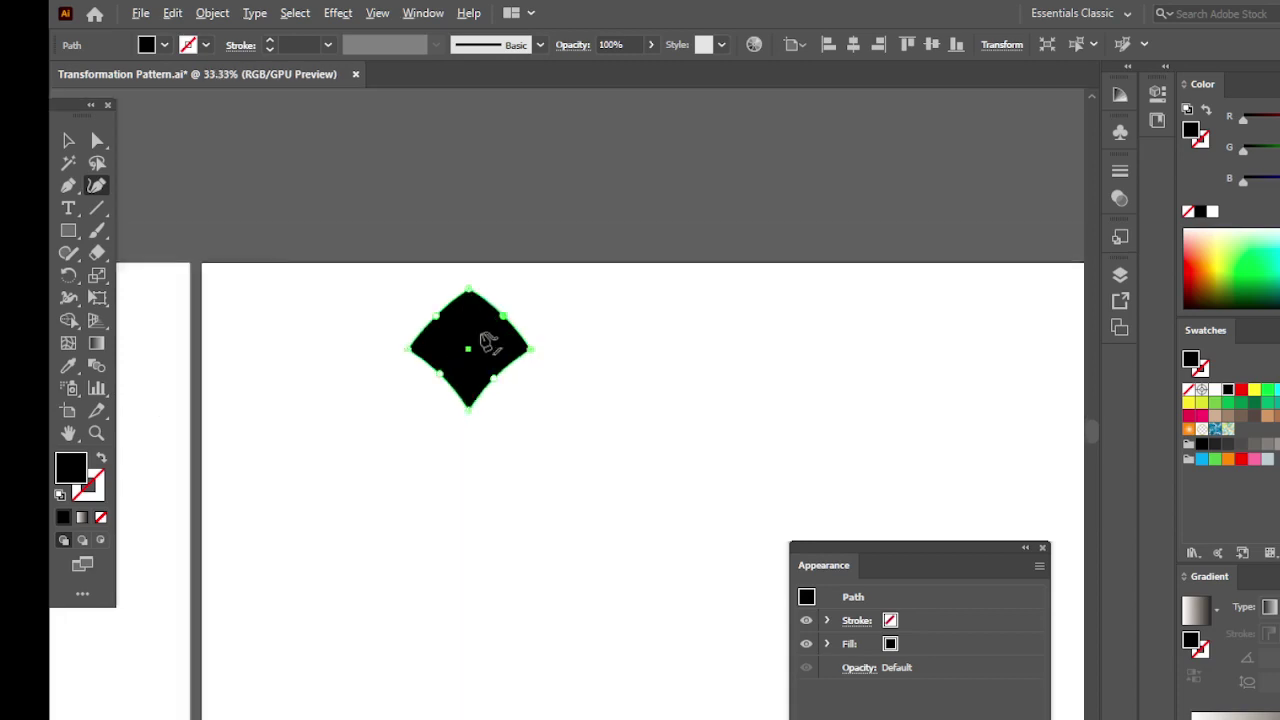
Shrink the curved diamond about its centre.
scroll(490, 348, down, 5)
click(68, 140)
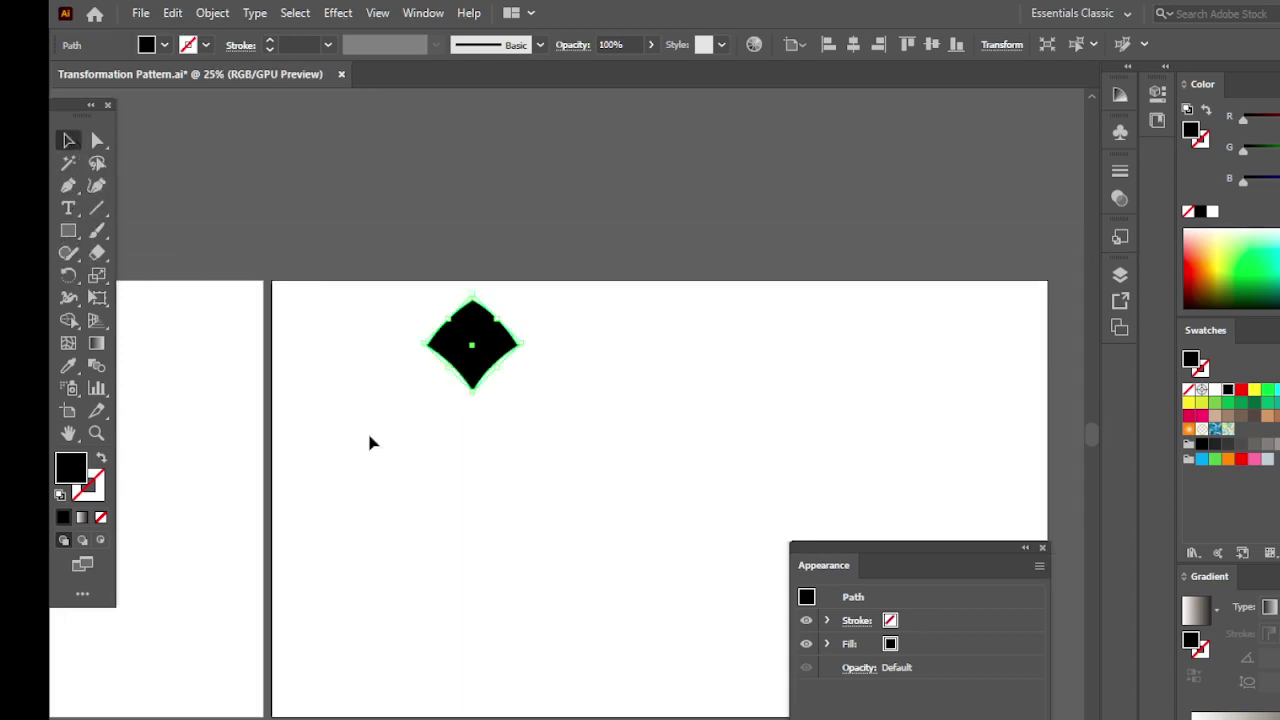
click(367, 429)
click(466, 316)
drag(488, 400, 474, 380)
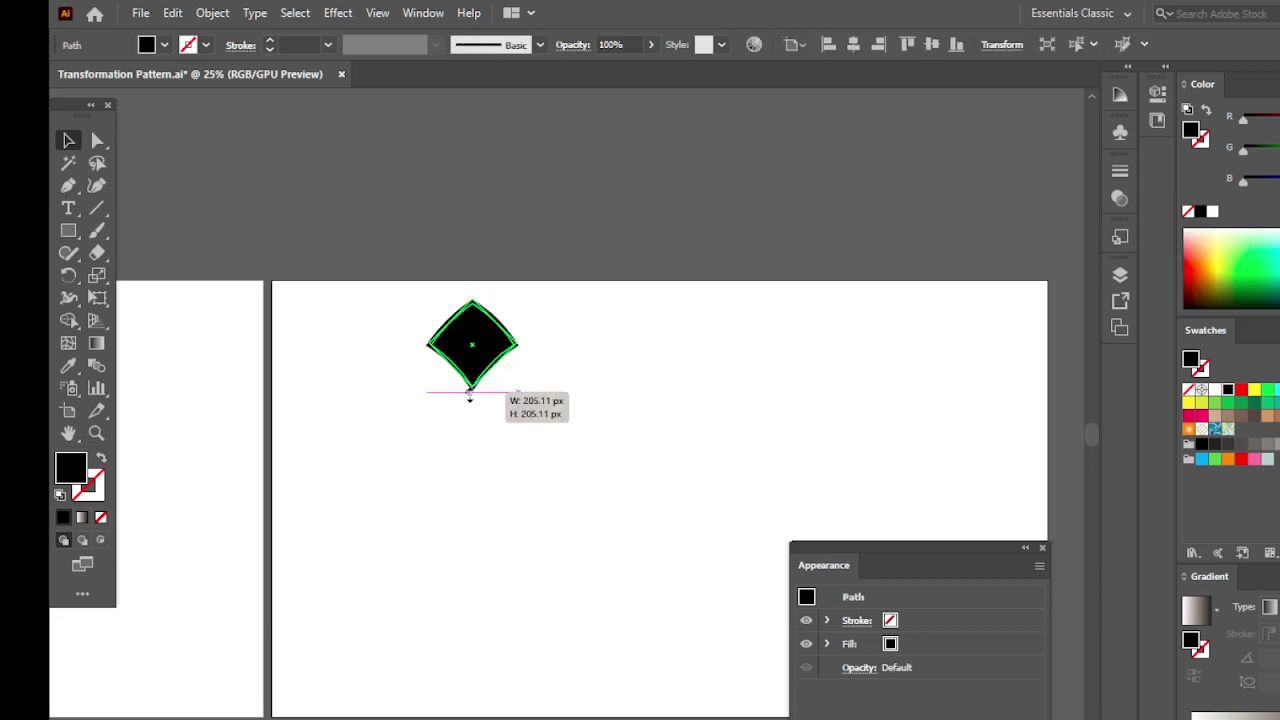
click(434, 437)
Move the diamond to the right across the artboard.
scroll(434, 437, left, 2)
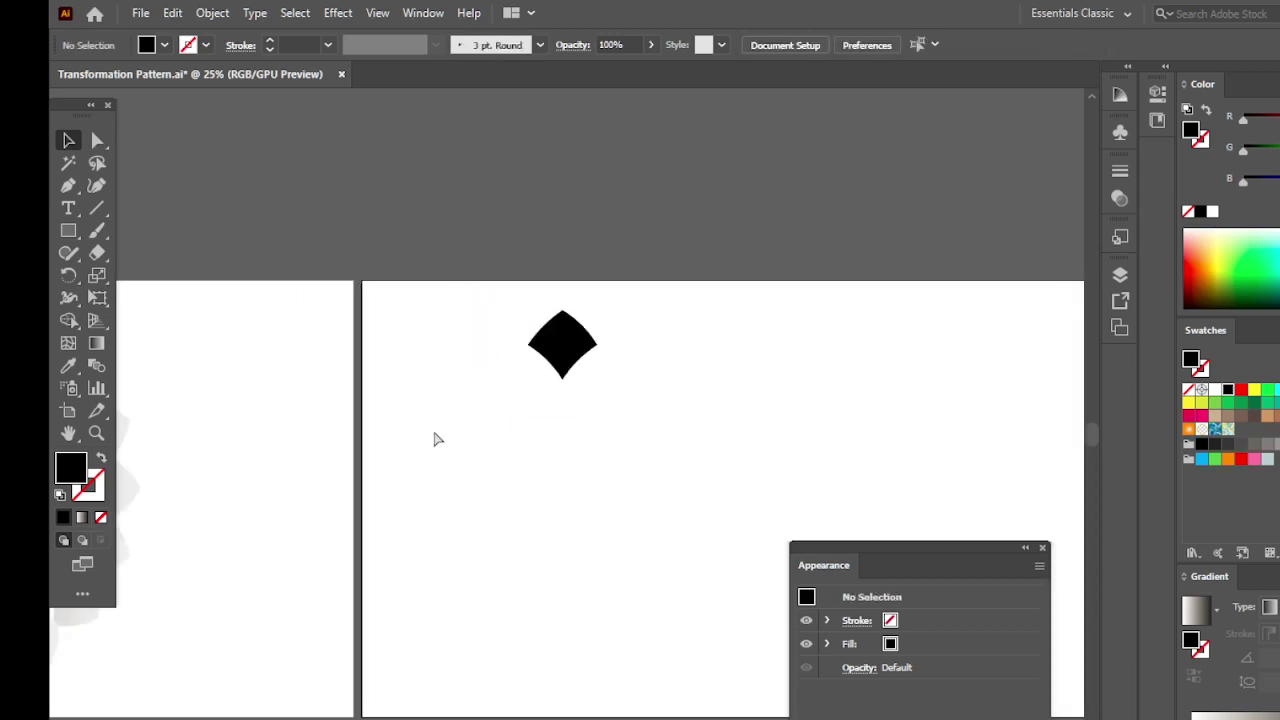
drag(563, 347, 759, 349)
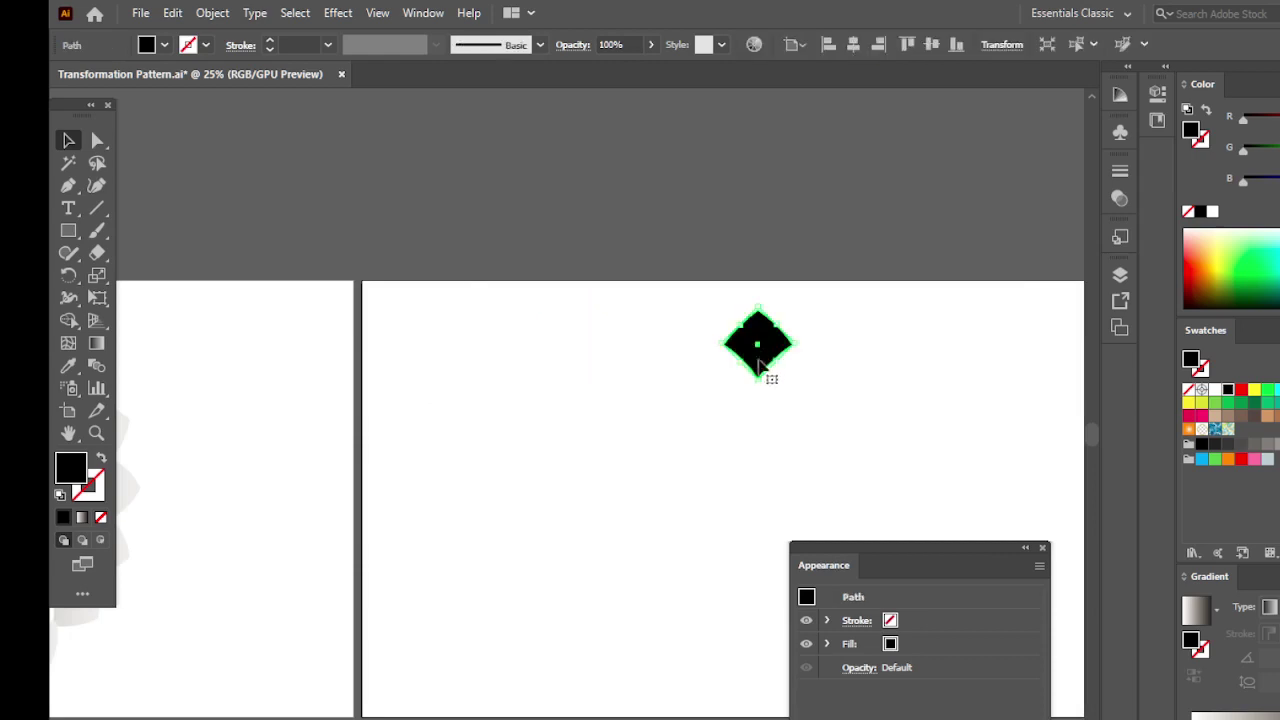
scroll(754, 380, right, 4)
scroll(560, 433, right, 2)
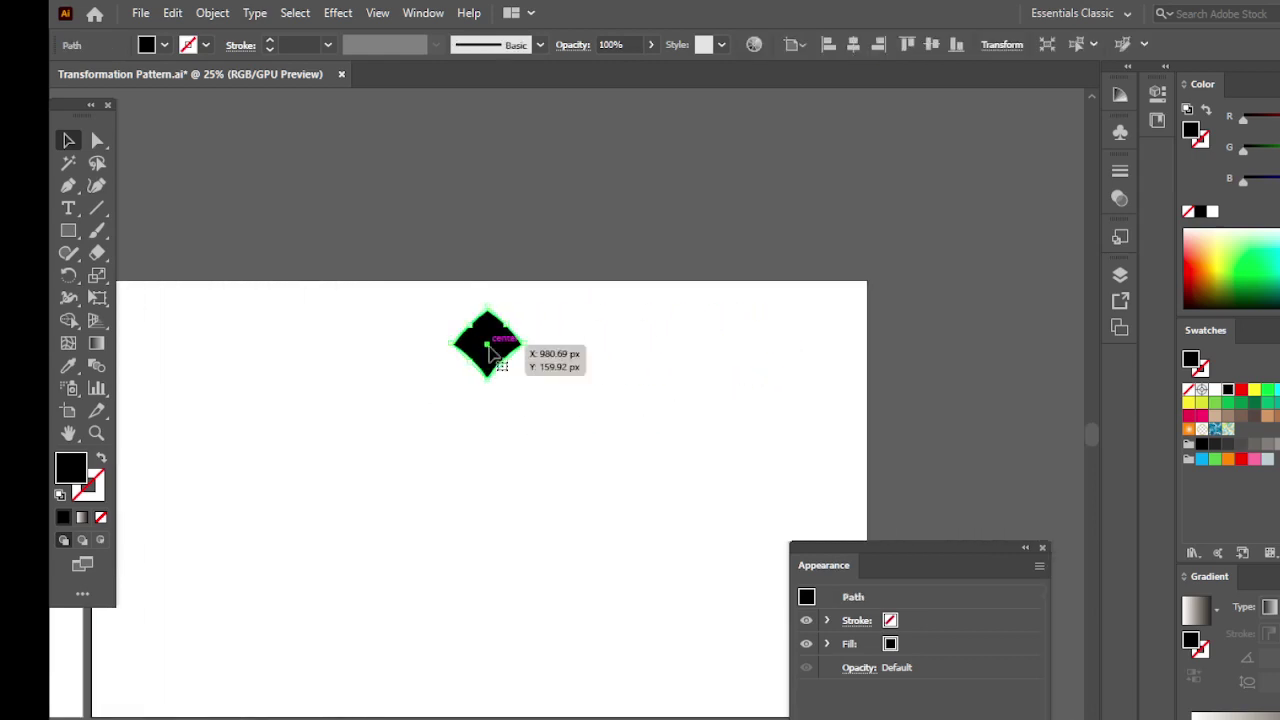
Place a copy directly below the diamond and turn it 180° upside down.
drag(488, 348, 506, 643)
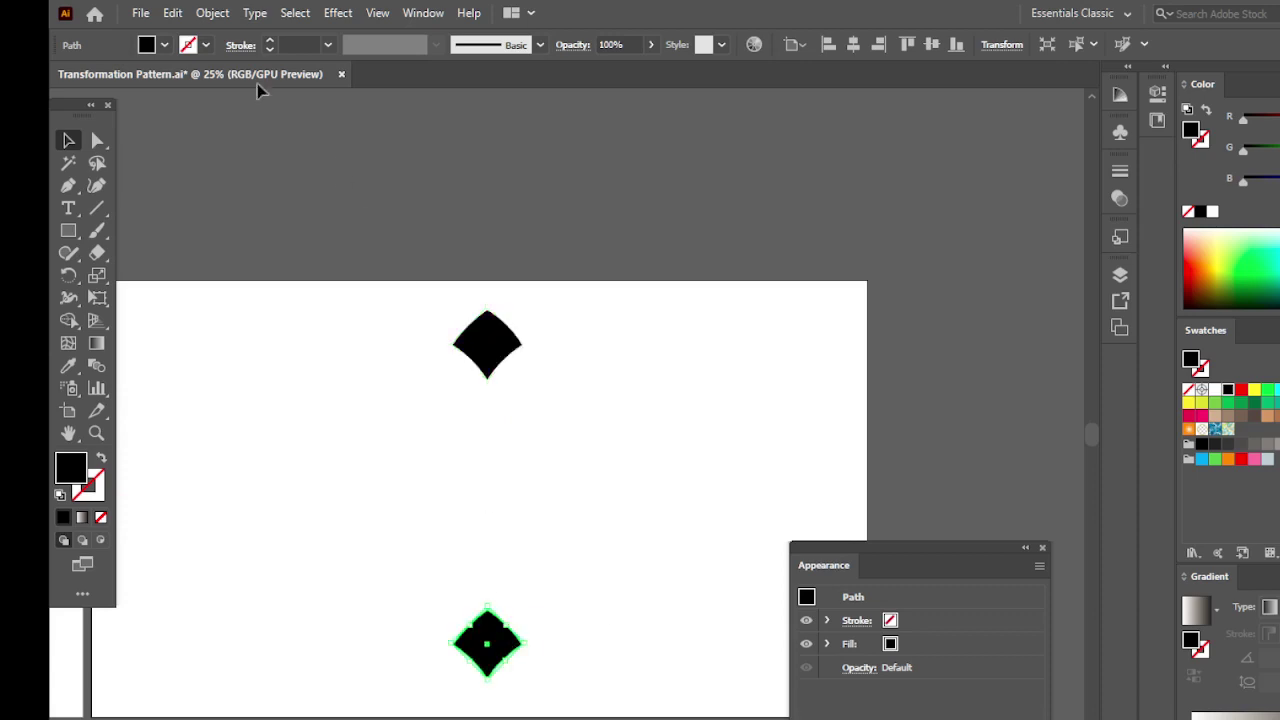
click(391, 586)
click(487, 643)
drag(496, 690, 461, 571)
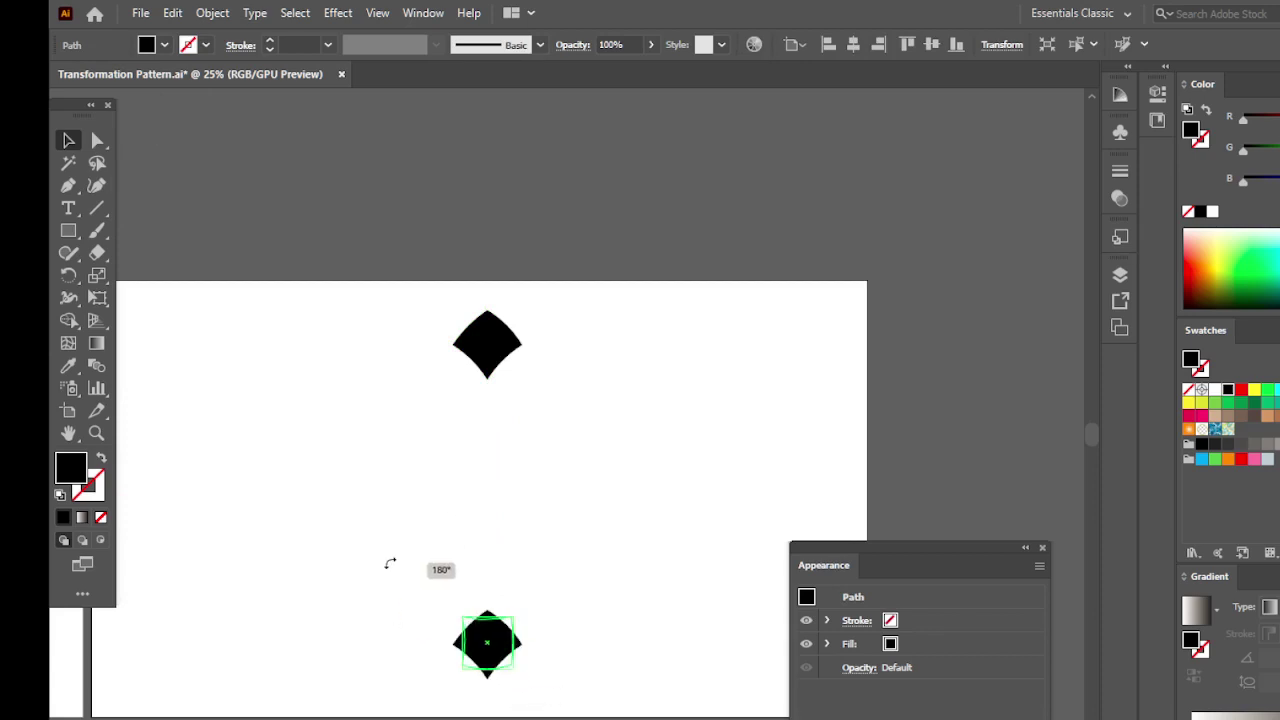
click(572, 536)
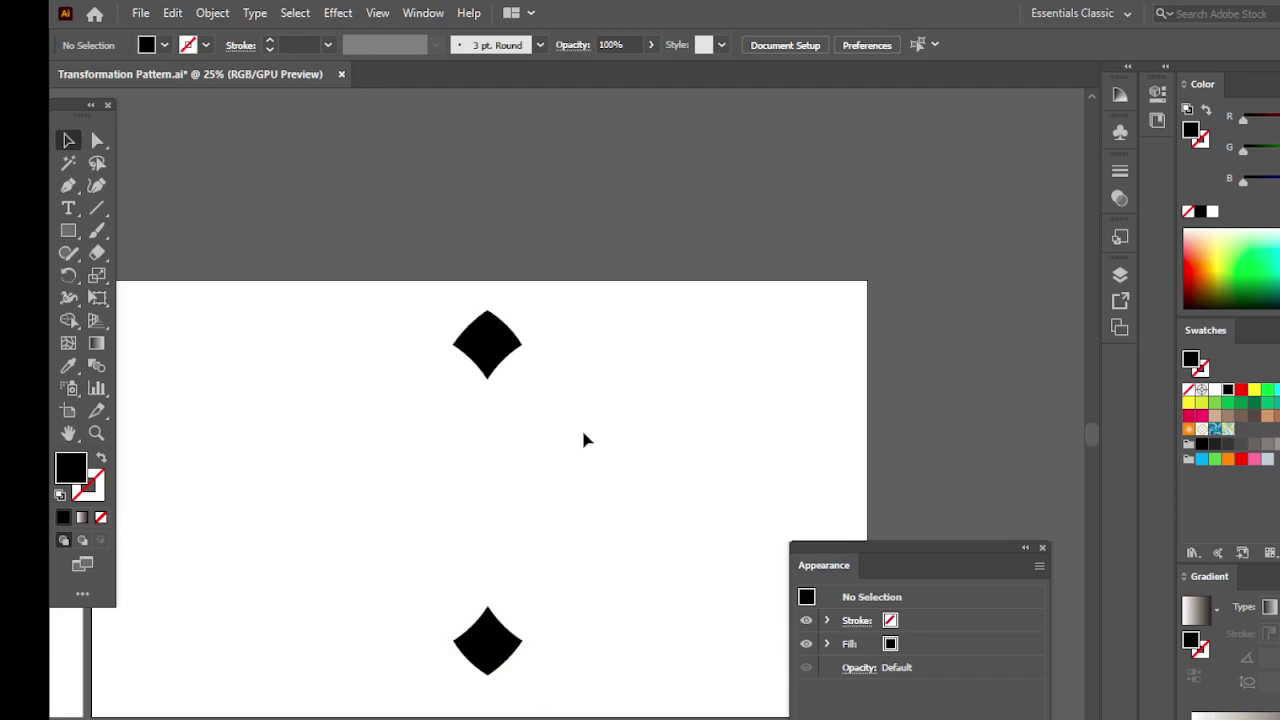
Marquee-select both diamonds and group them.
scroll(581, 310, down, 3)
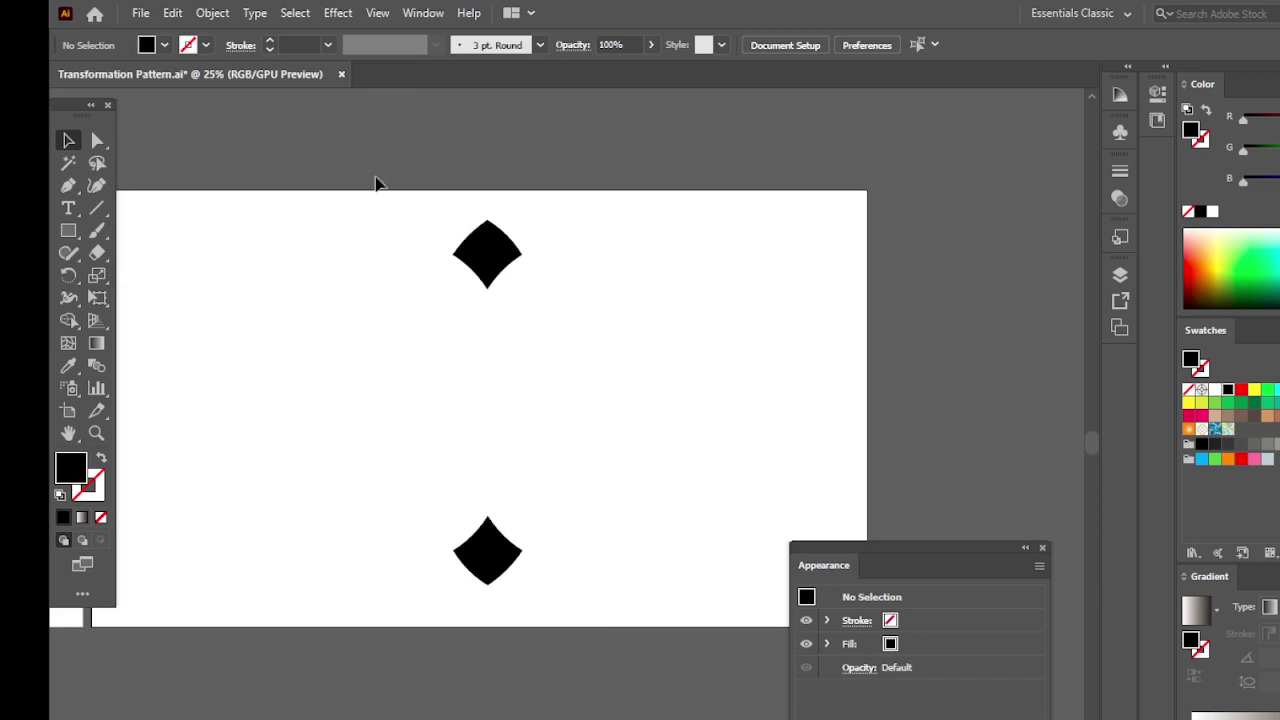
drag(376, 182, 548, 700)
right_click(503, 255)
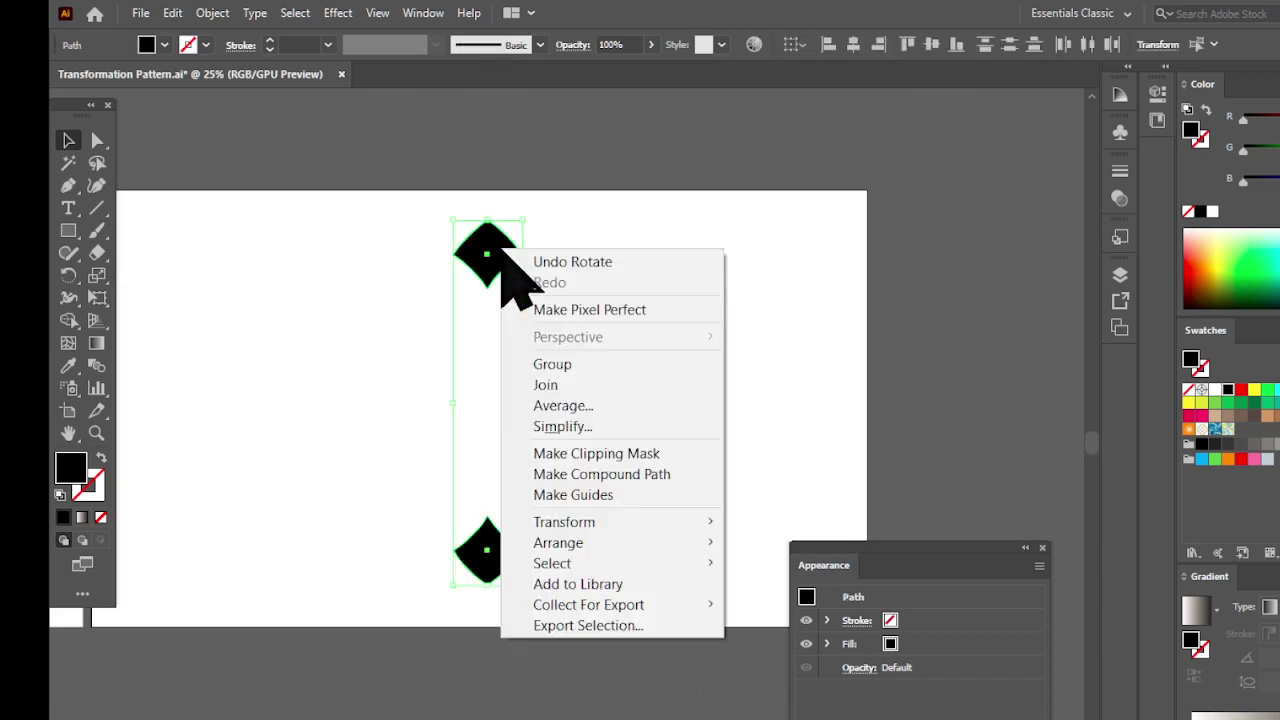
click(531, 366)
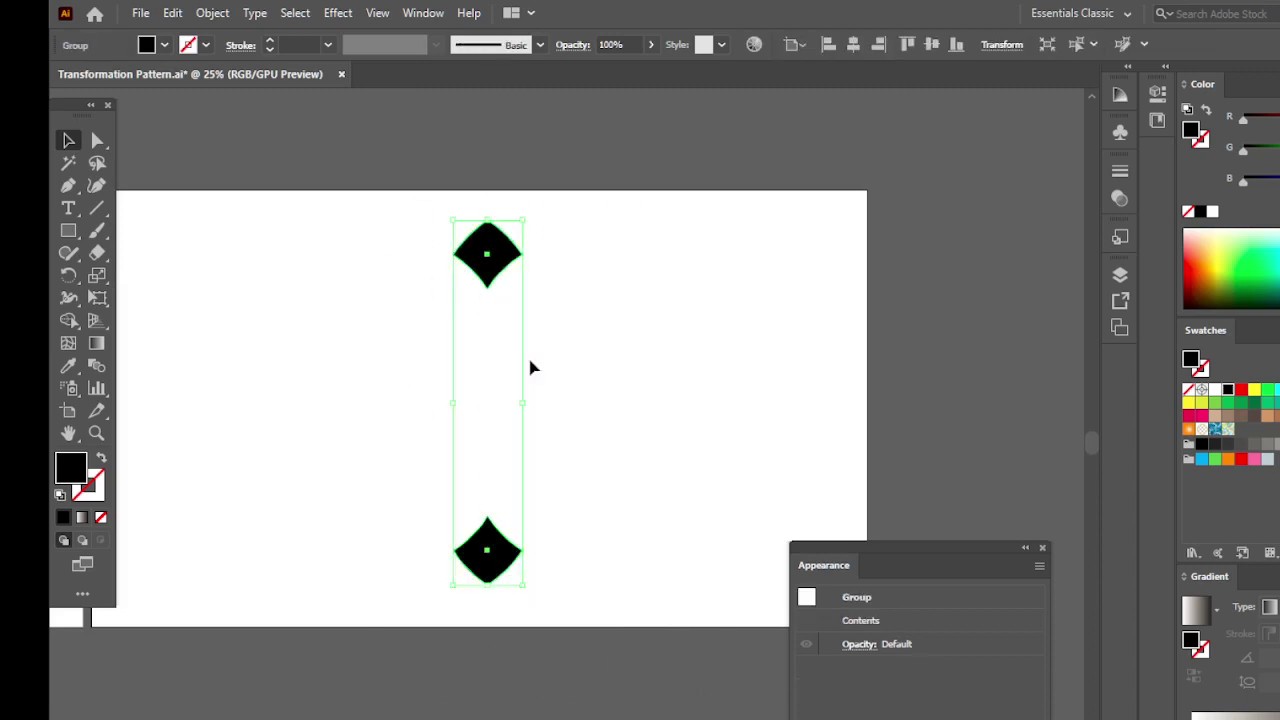
click(400, 214)
click(486, 257)
Open the Transform effect for the group and raise the rotation angle.
click(338, 14)
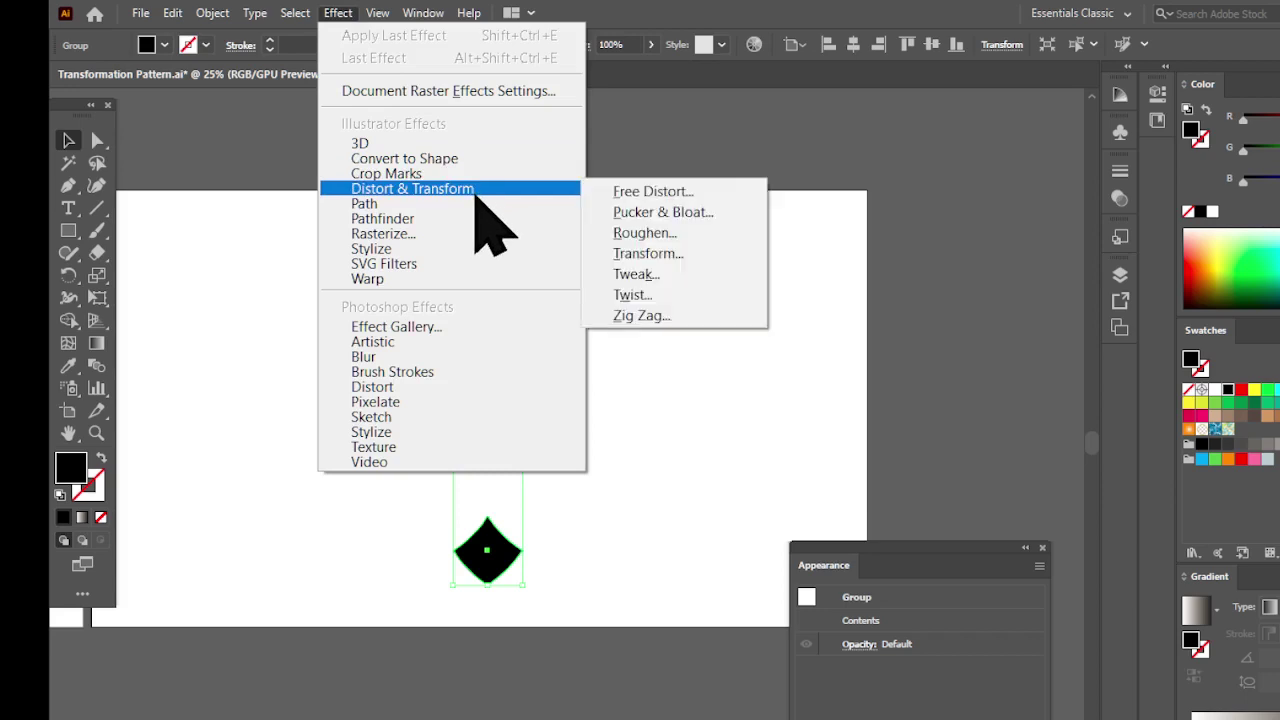
mouse_move(412, 188)
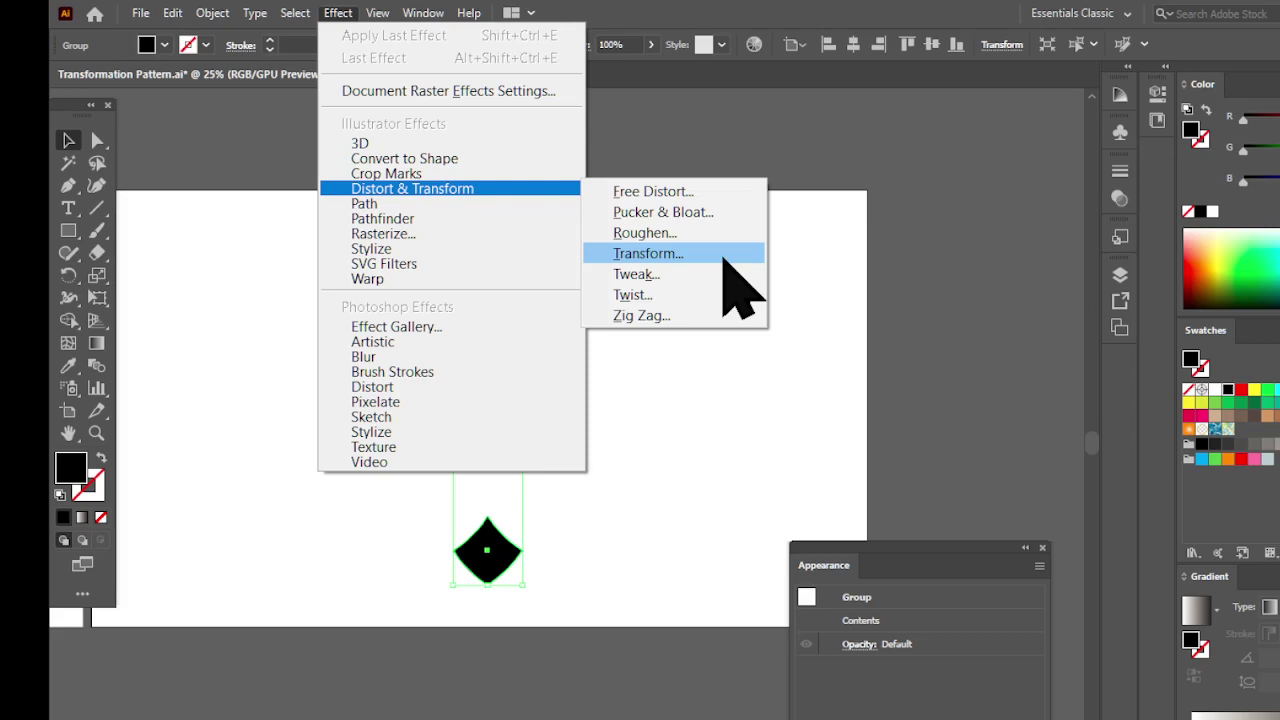
click(724, 256)
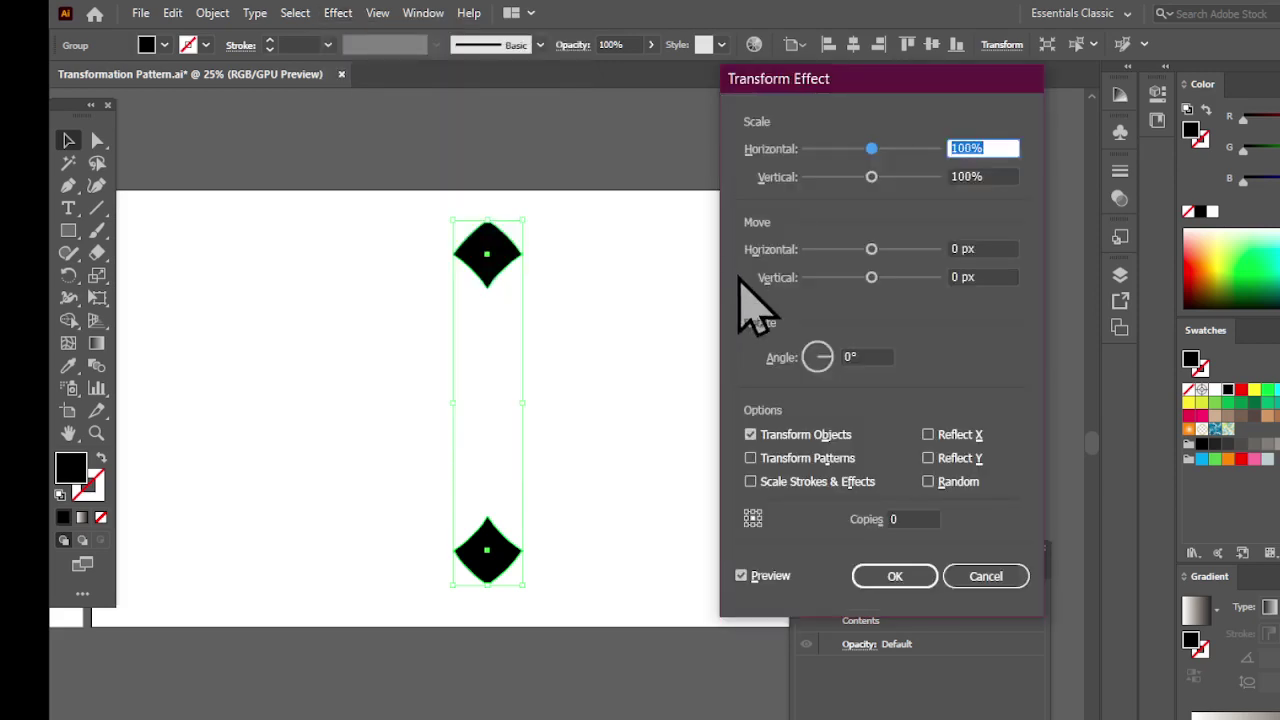
click(908, 518)
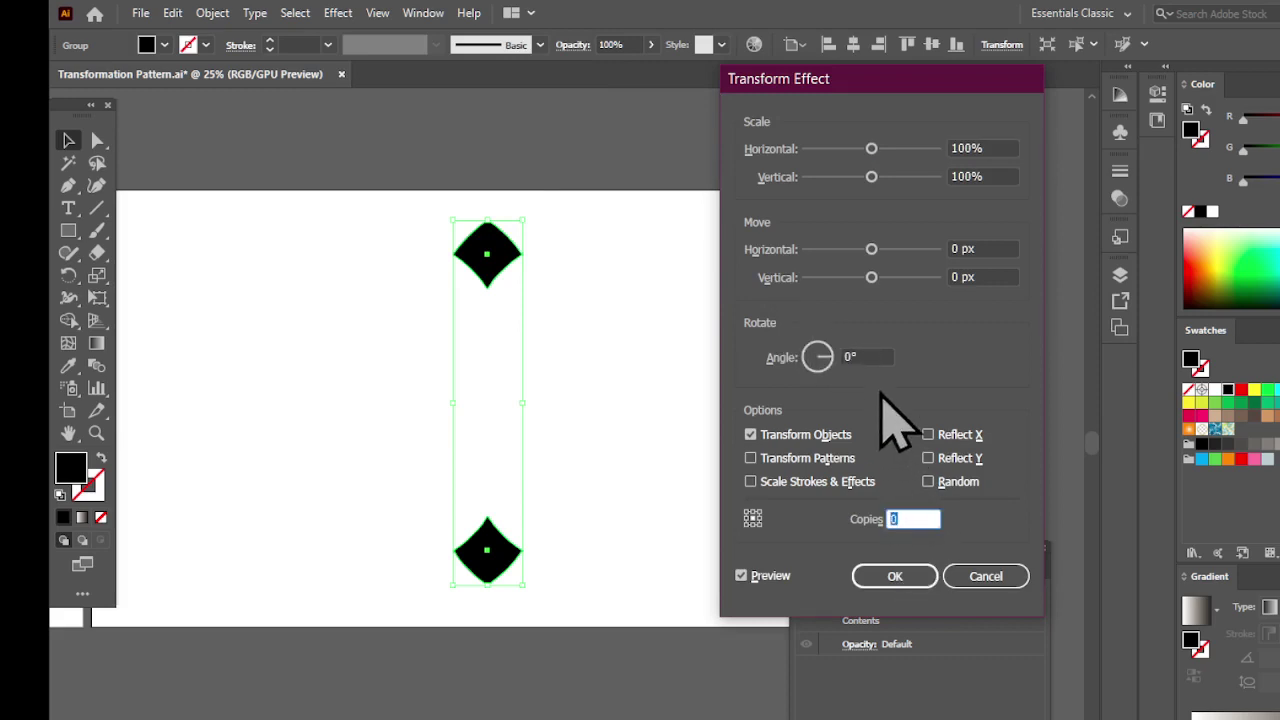
click(846, 357)
key(Up)
key(Up)
key(Up)
key(Up)
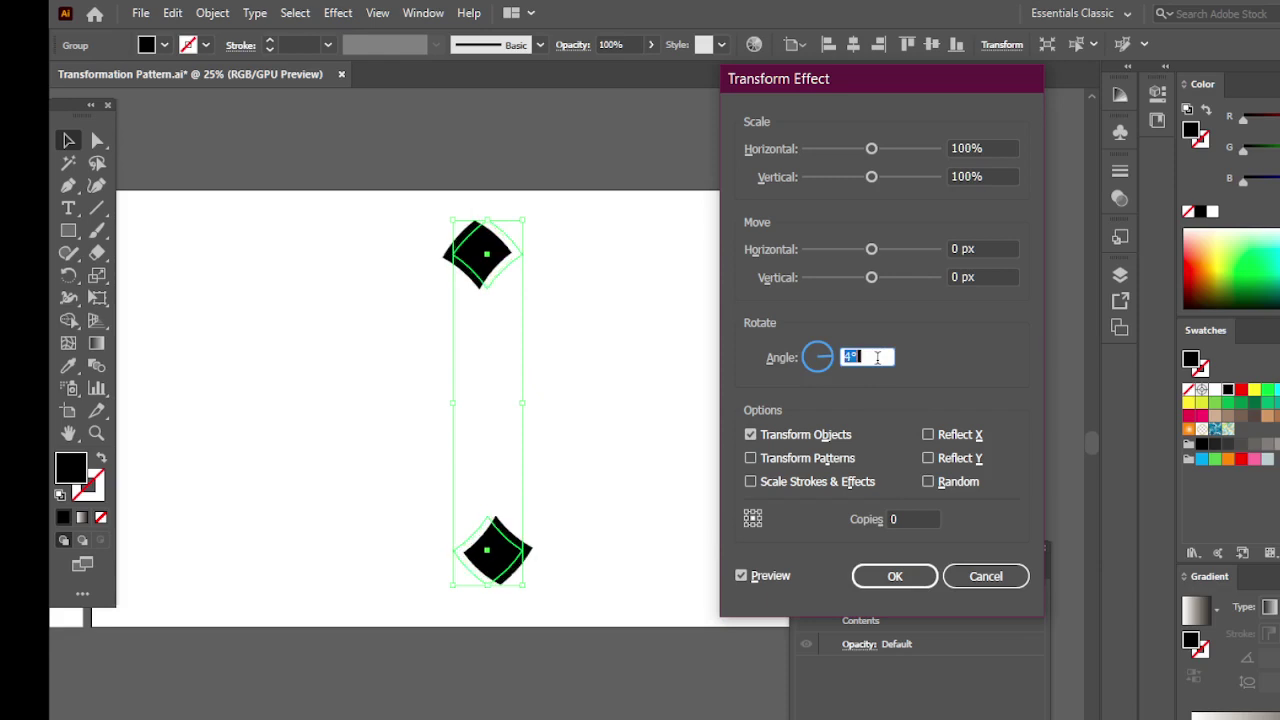
key(Up)
key(Up)
key(Up)
key(Up)
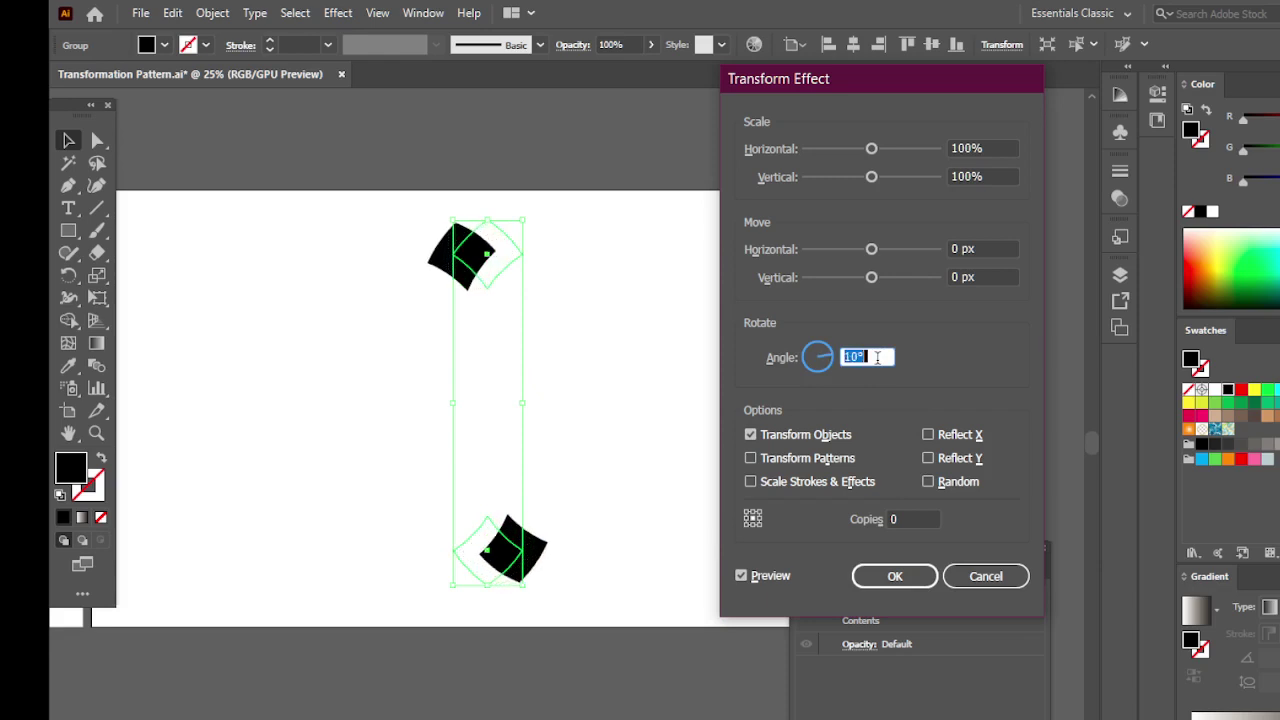
key(Up)
key(Up)
key(Up)
key(Up)
key(Up)
key(Up)
key(Up)
key(Up)
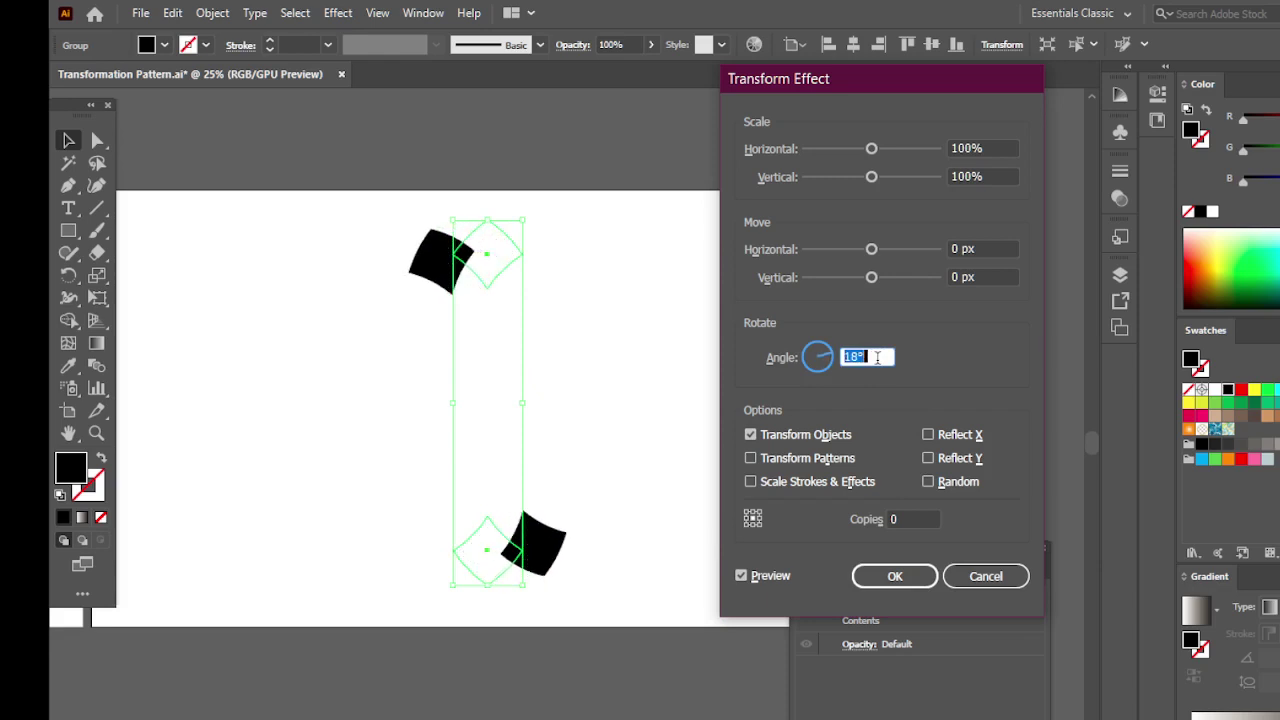
key(Up)
key(Up)
key(Up)
key(Up)
key(Up)
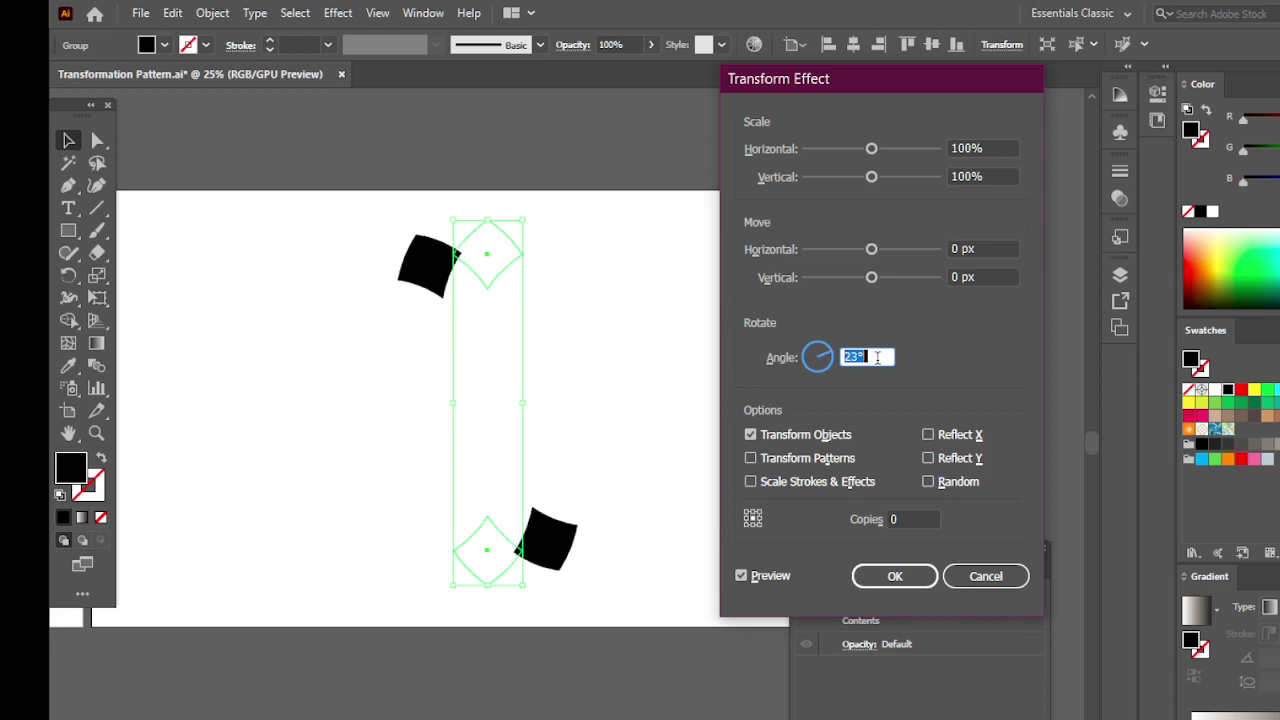
key(Up)
key(Up)
Settle on 6 copies at a 26° rotation angle and apply the effect.
key(Up)
key(Up)
key(Up)
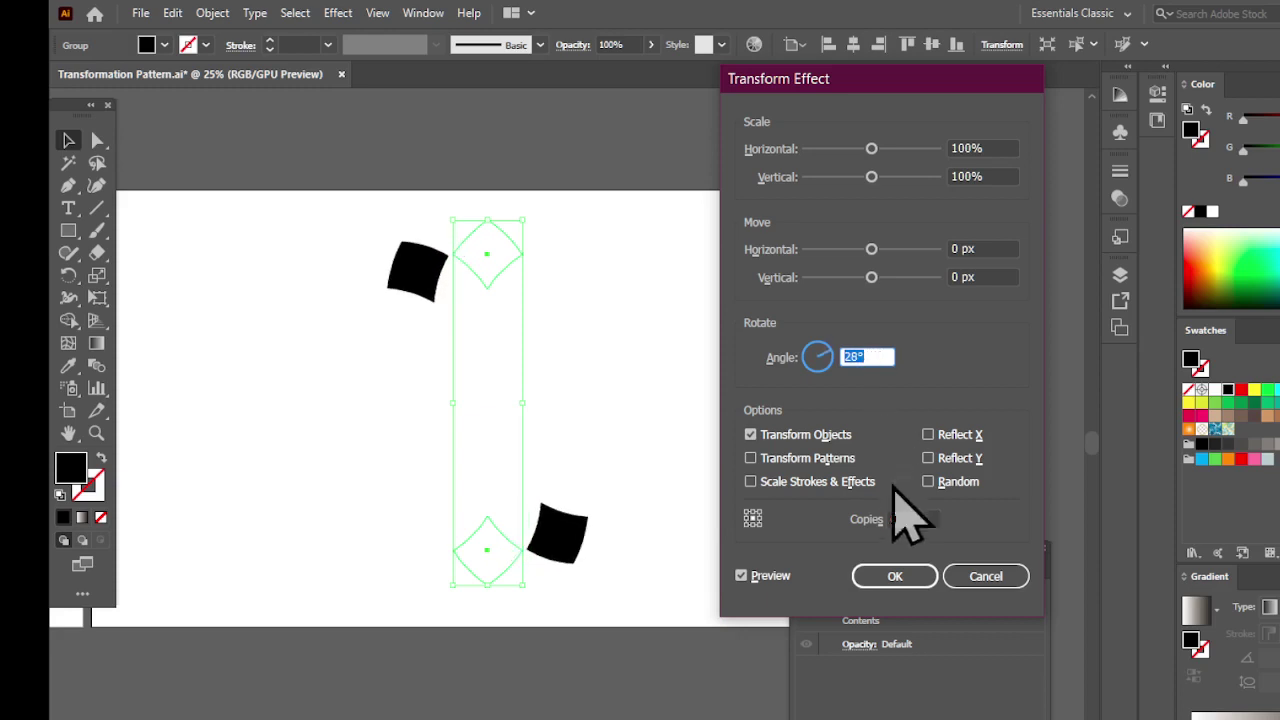
click(924, 519)
key(Up)
key(Up)
key(Up)
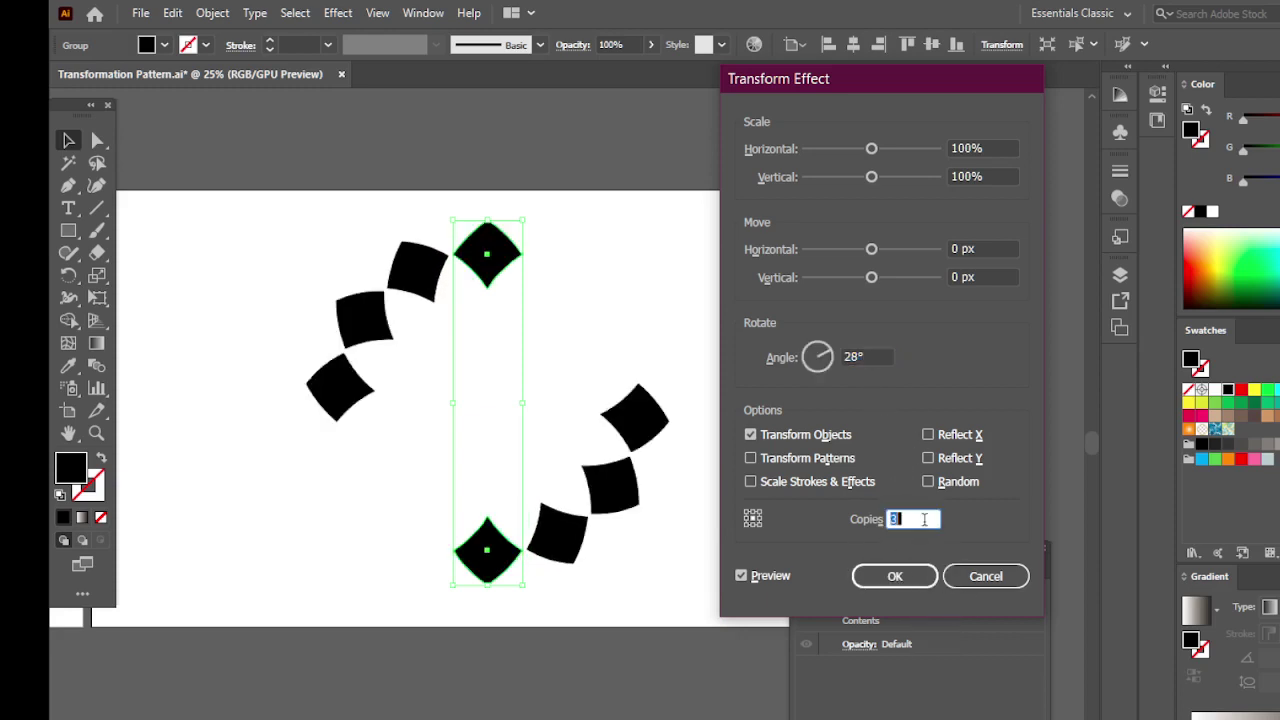
key(Up)
key(Up)
key(Up)
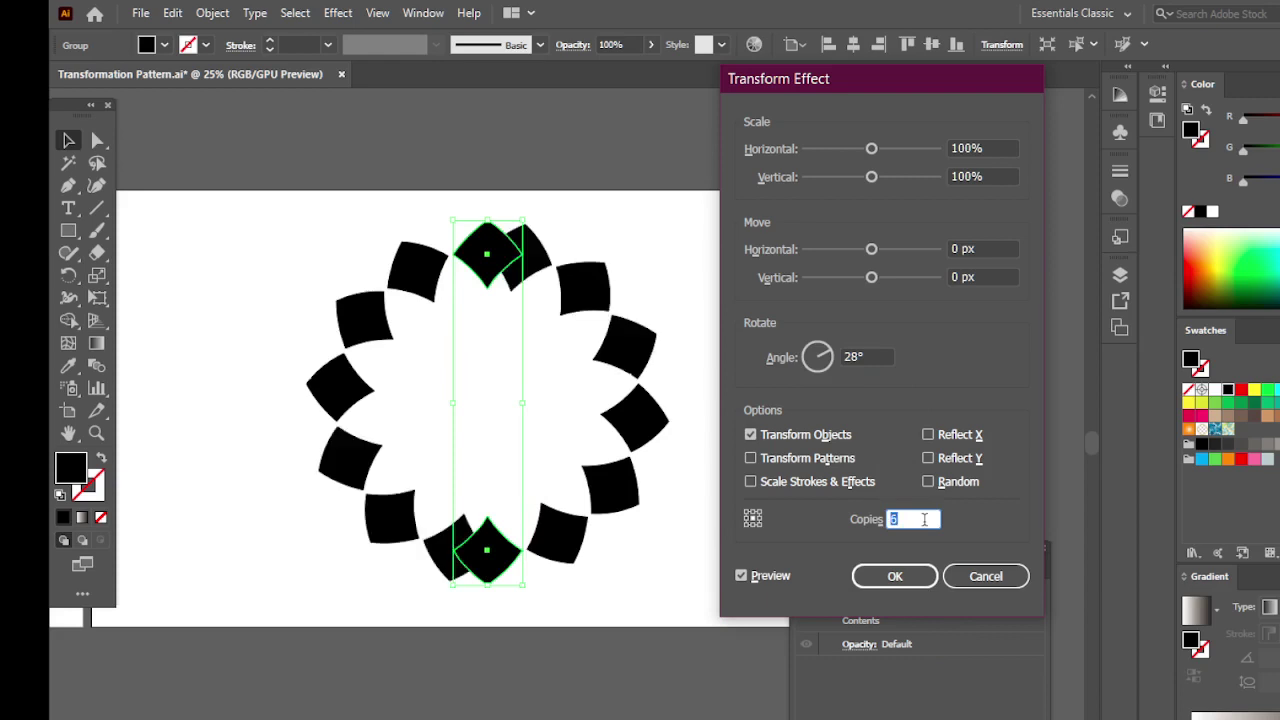
click(870, 357)
key(Down)
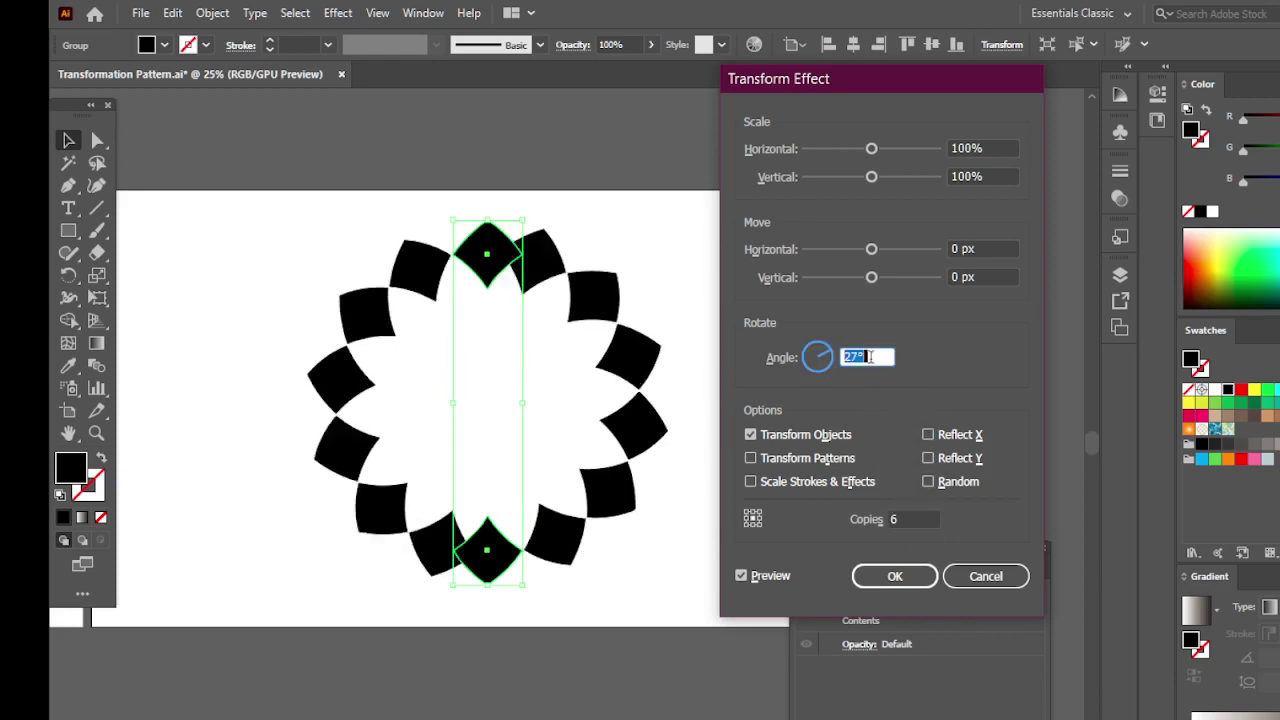
key(Down)
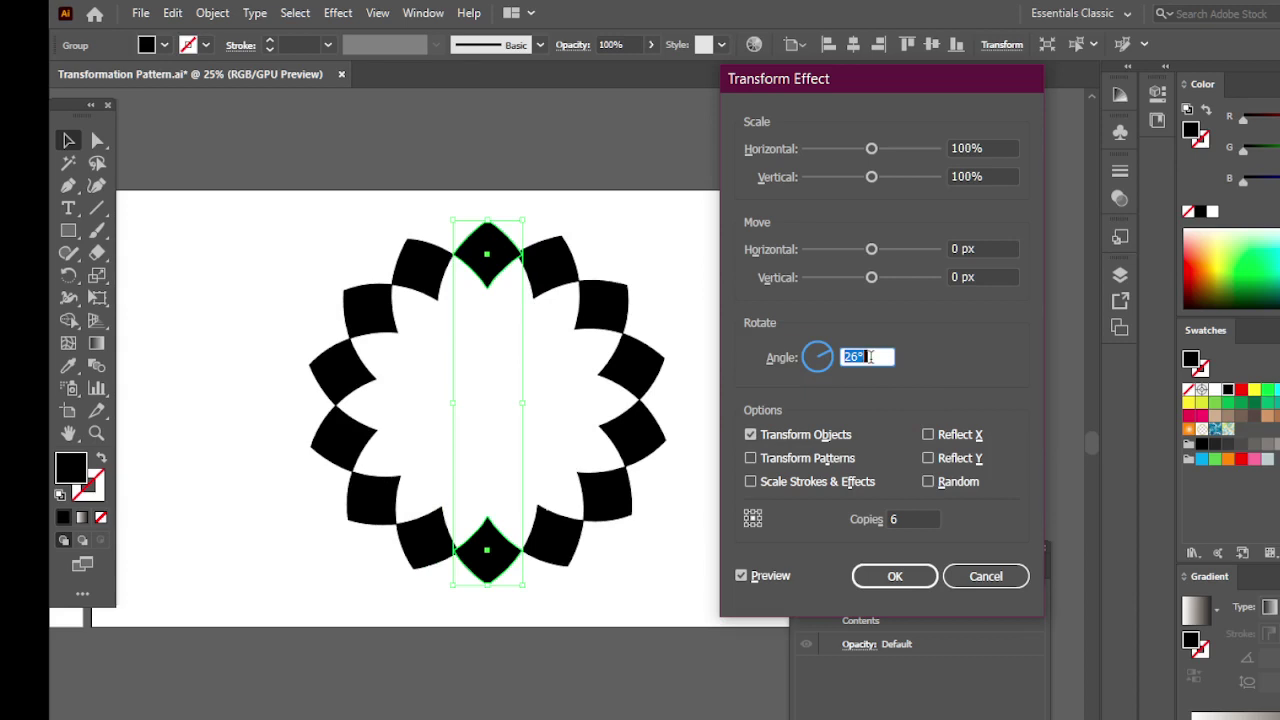
click(913, 578)
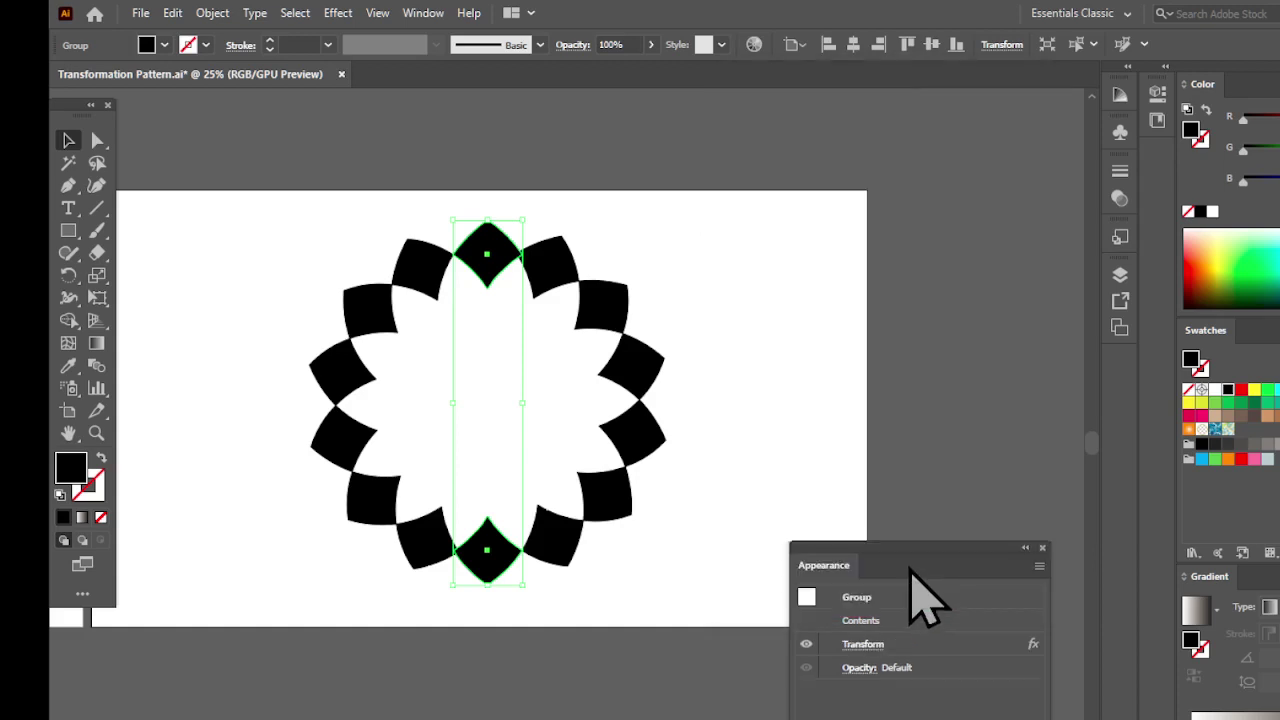
Expand the flower's Transform effect with Object > Expand Appearance and reselect the group.
click(209, 13)
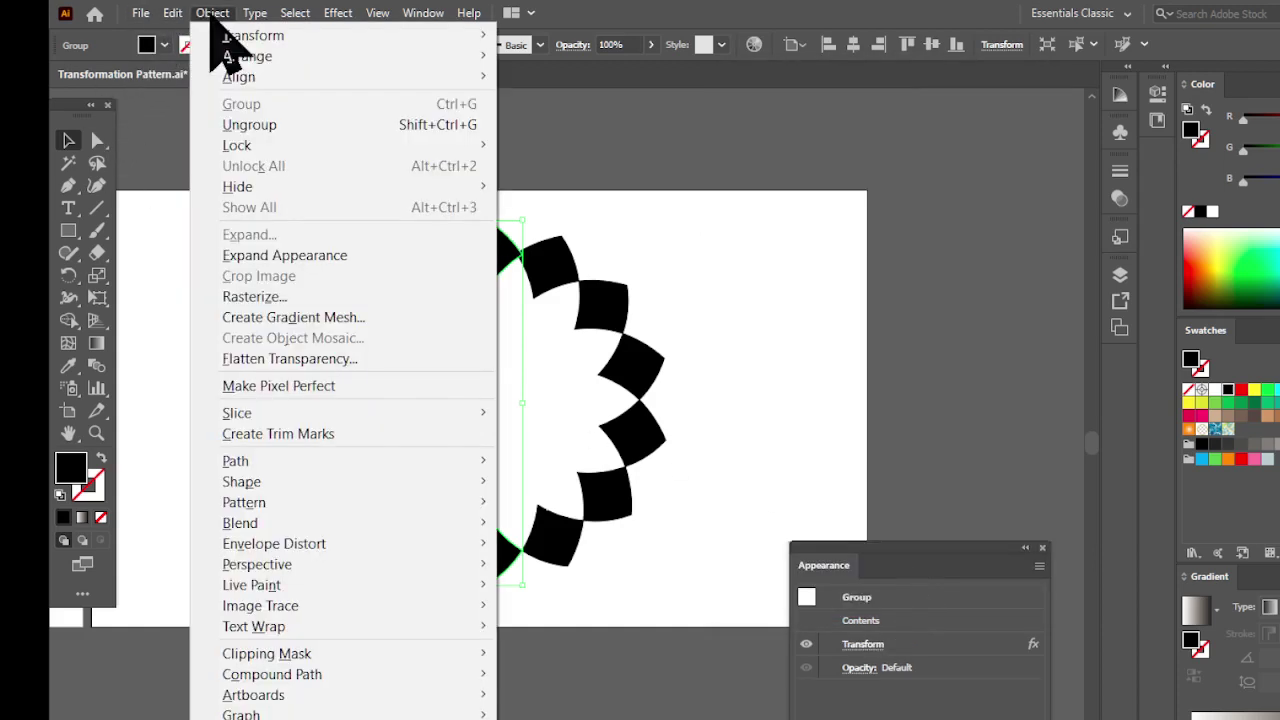
click(224, 257)
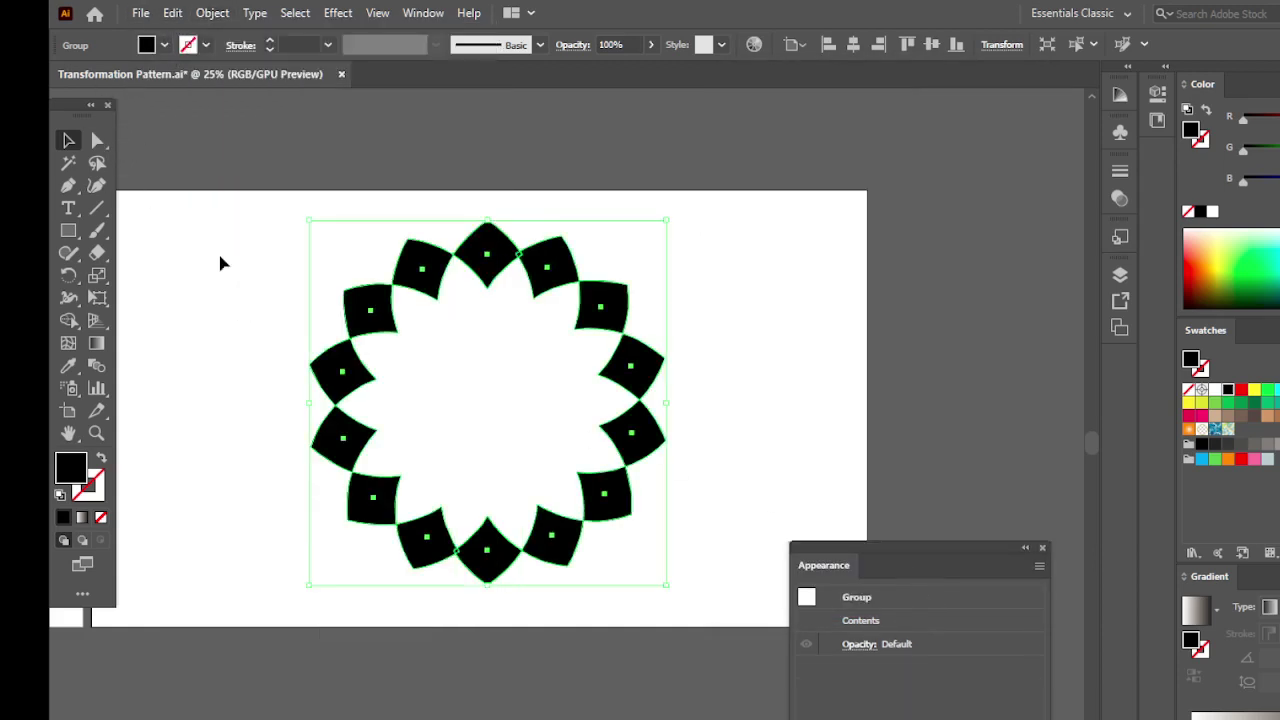
click(213, 13)
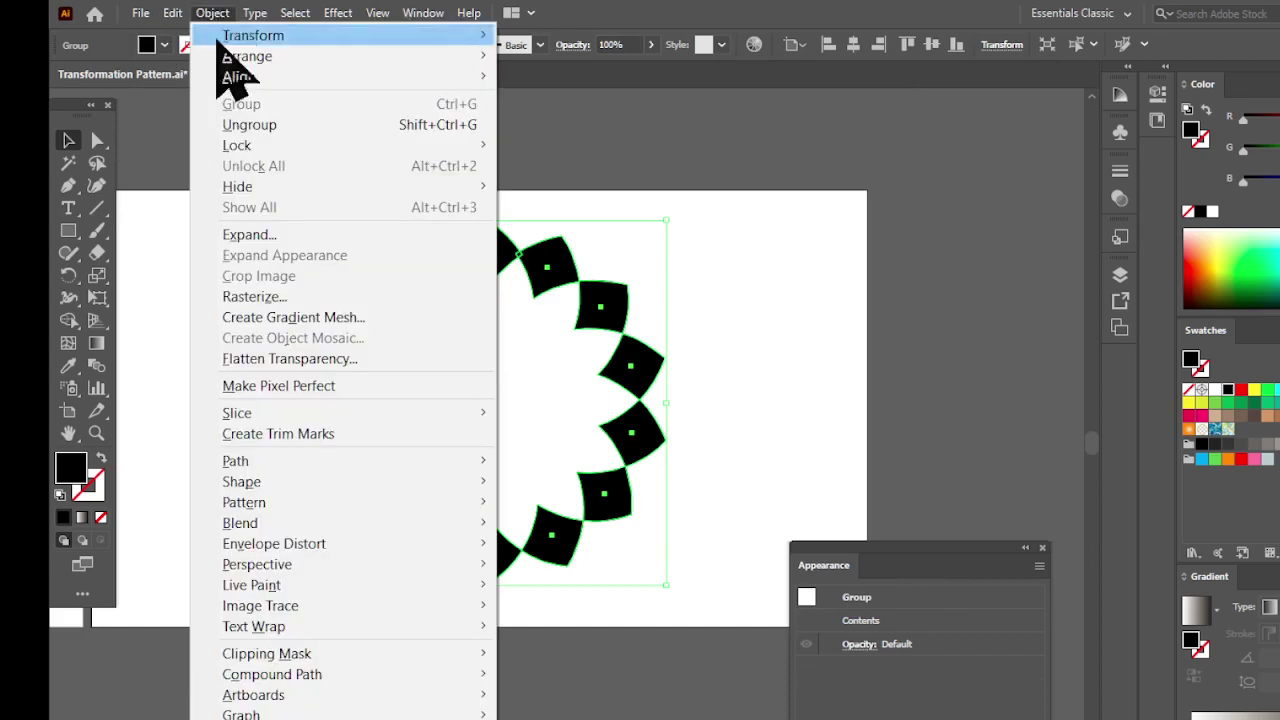
click(222, 240)
click(724, 290)
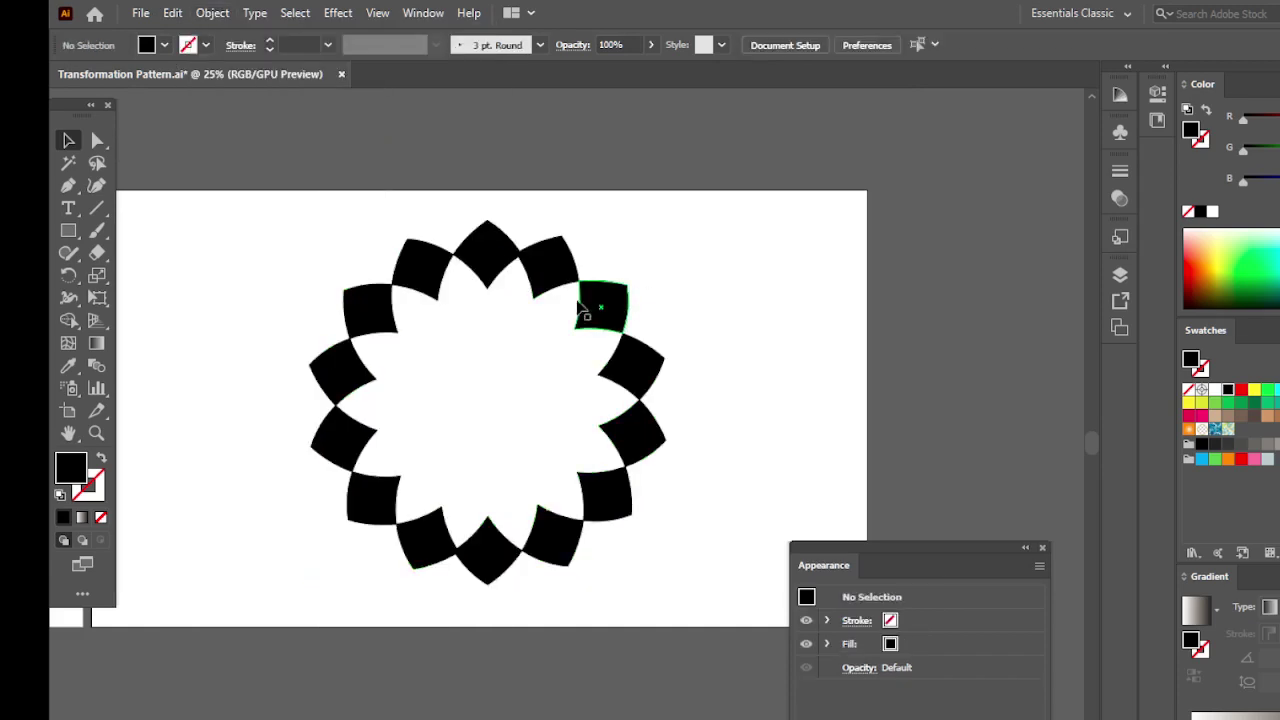
click(540, 290)
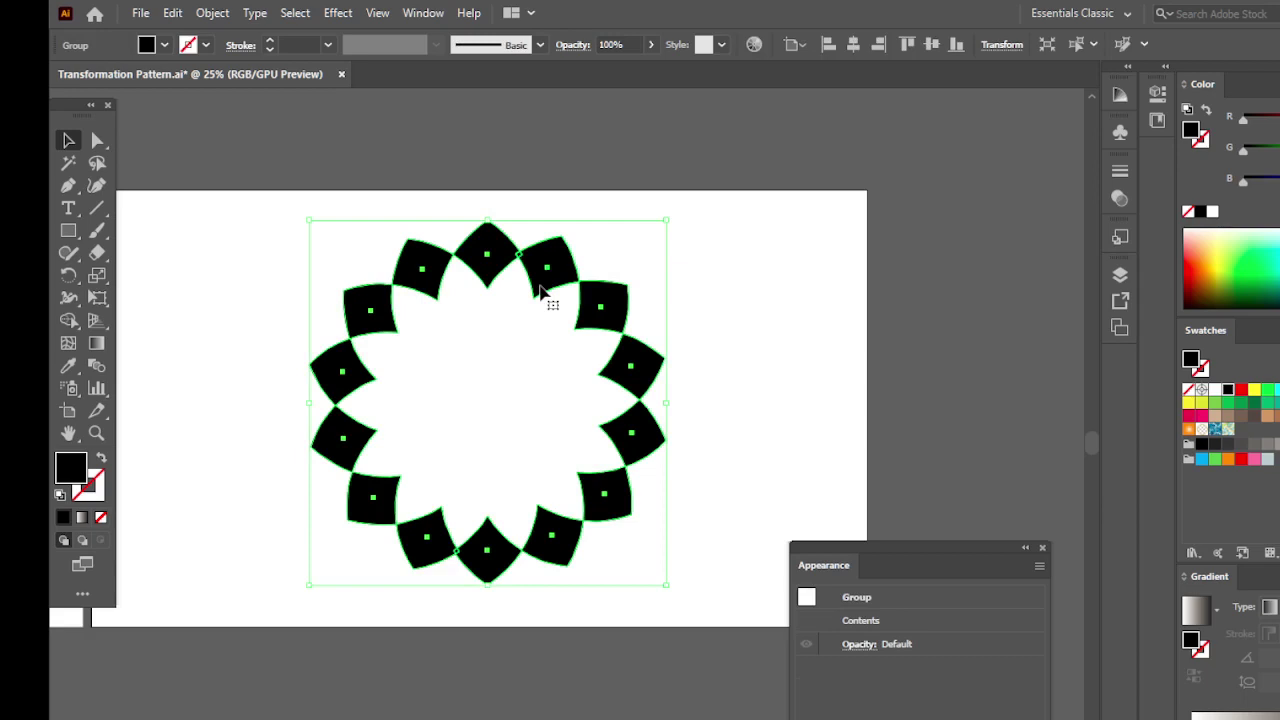
click(570, 275)
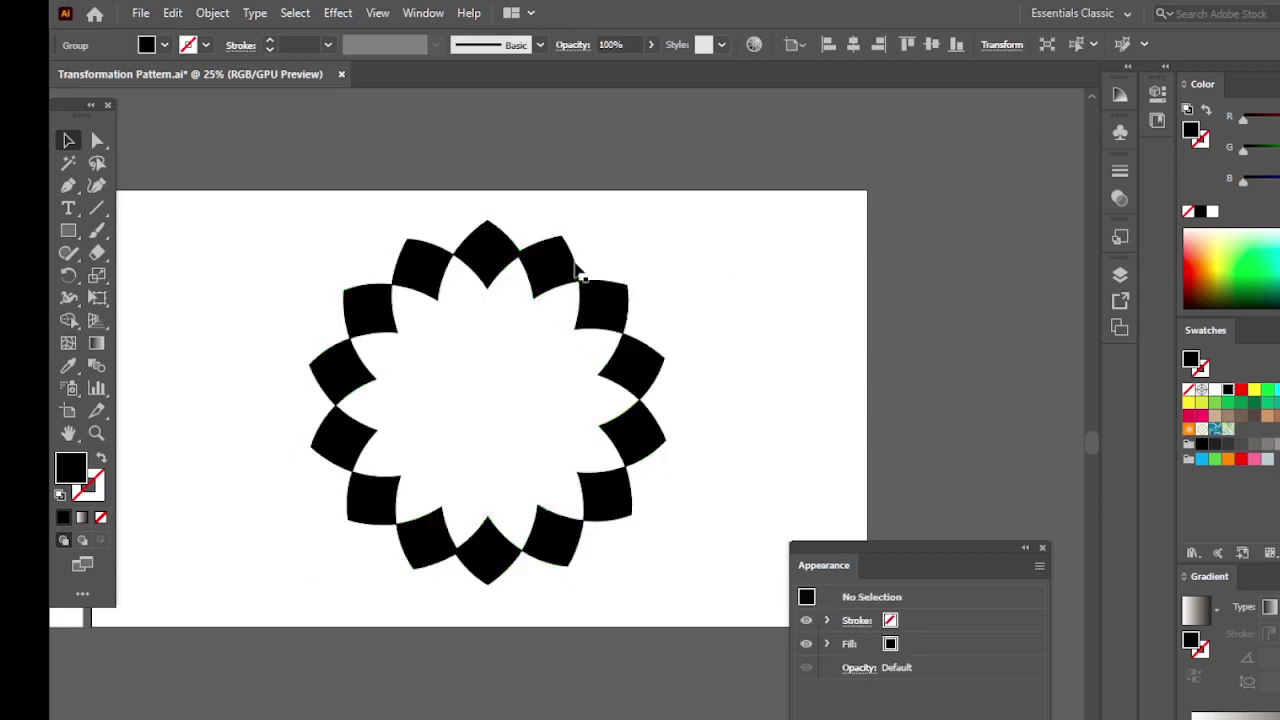
click(337, 13)
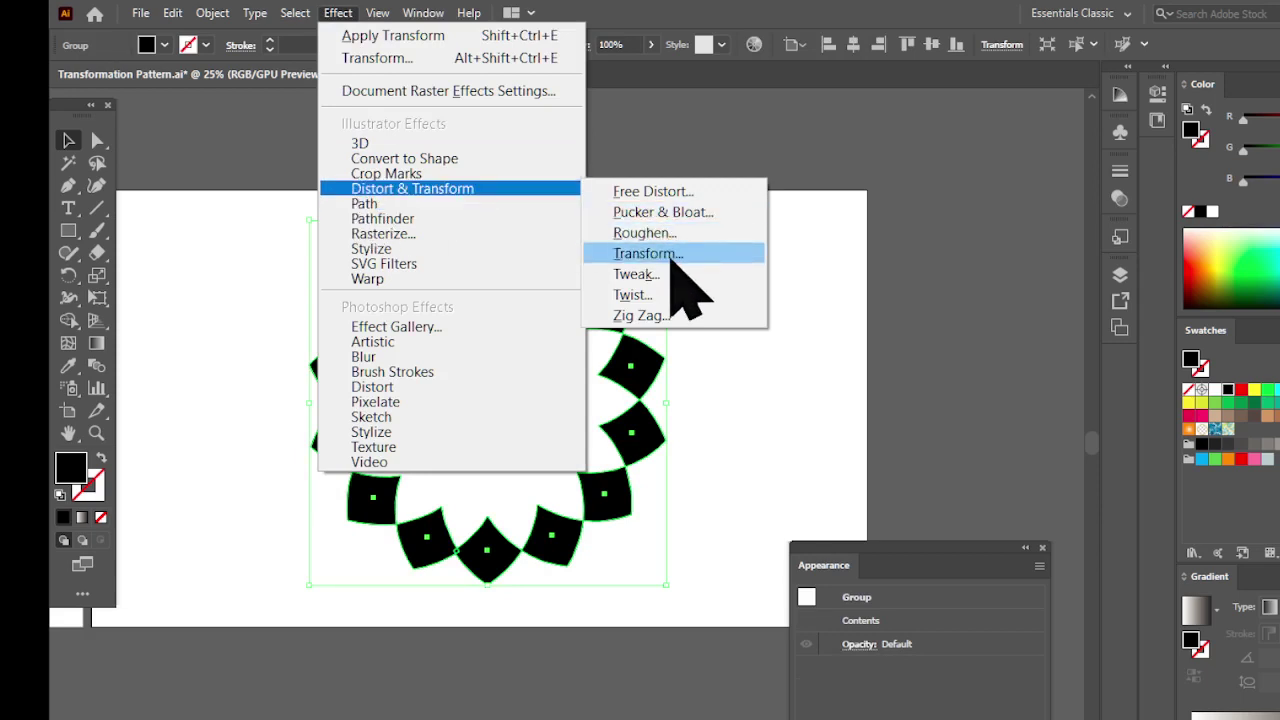
Open a new Transform effect and try 80% horizontal and vertical scale.
click(668, 256)
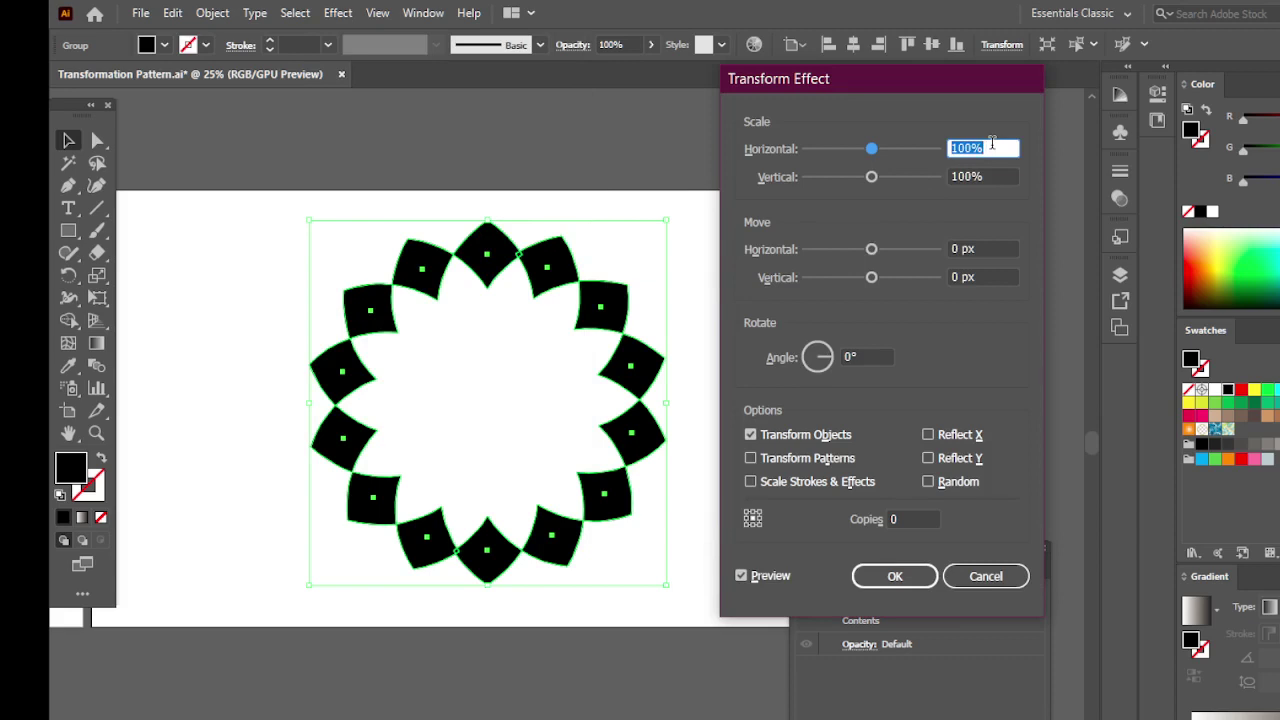
text(80)
key(Tab)
text(80)
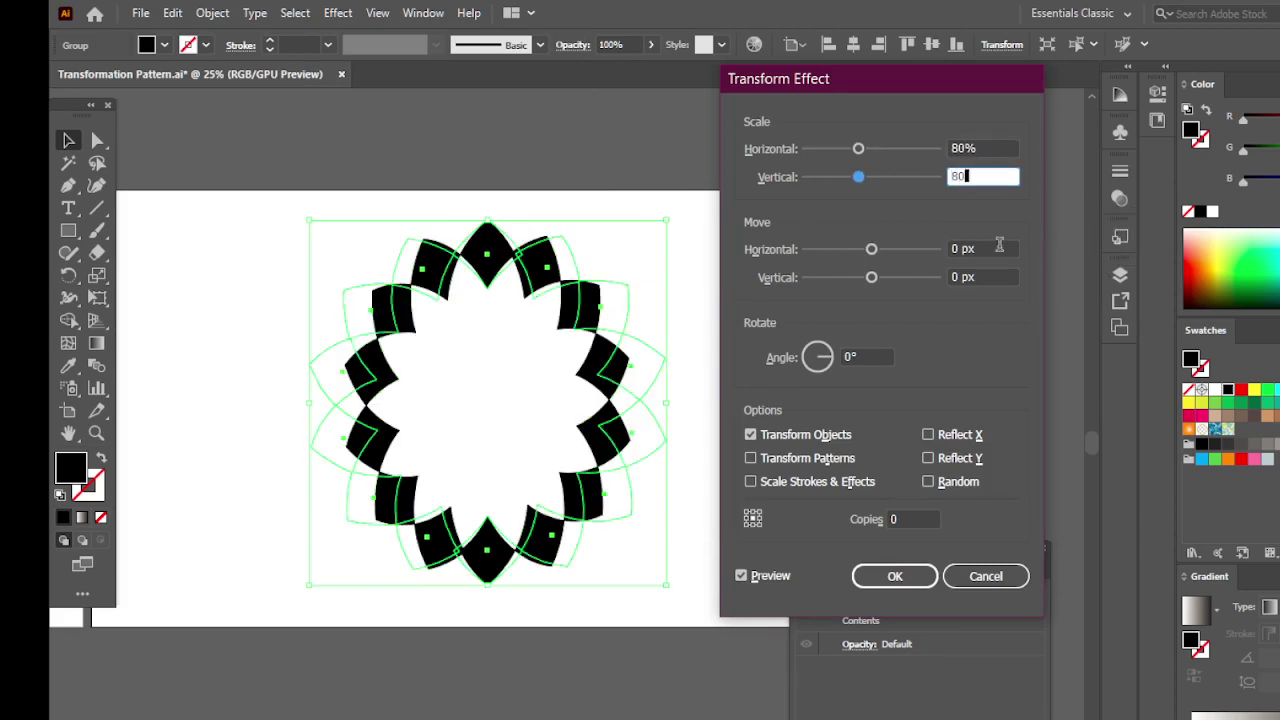
click(985, 249)
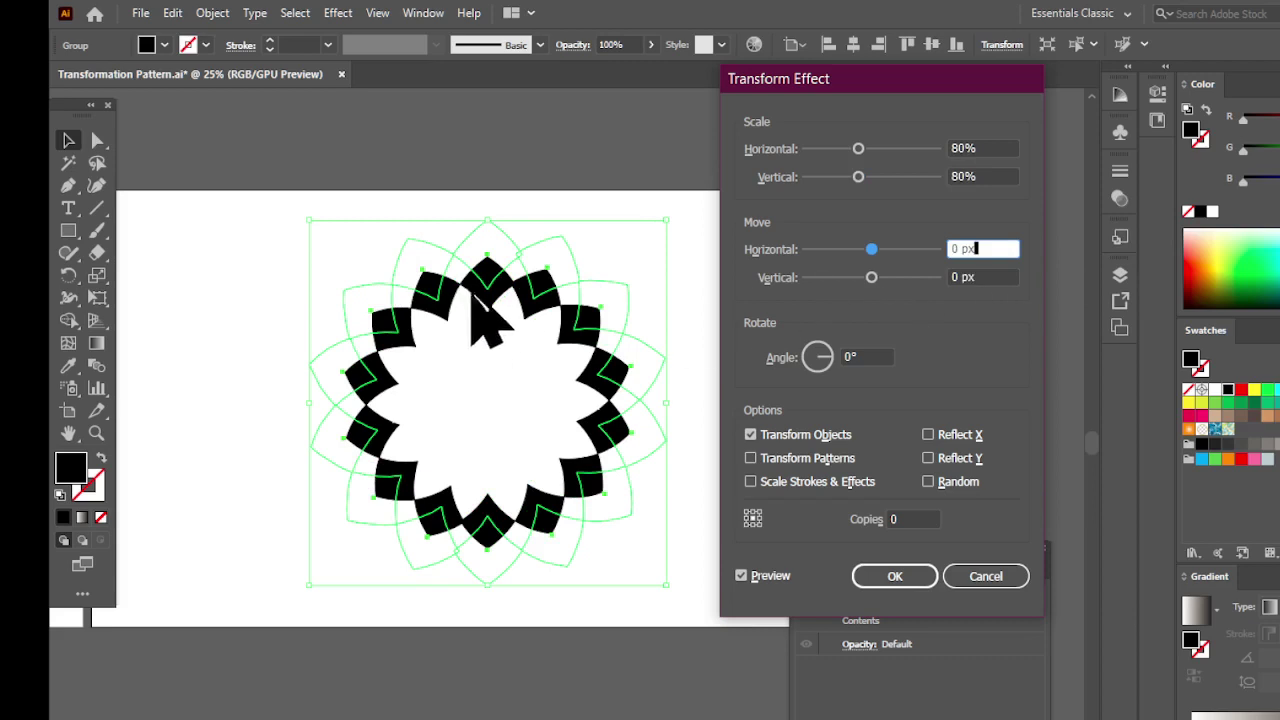
Change the horizontal and vertical scale to 75%.
click(981, 147)
text(75)
key(Tab)
text(75)
key(Tab)
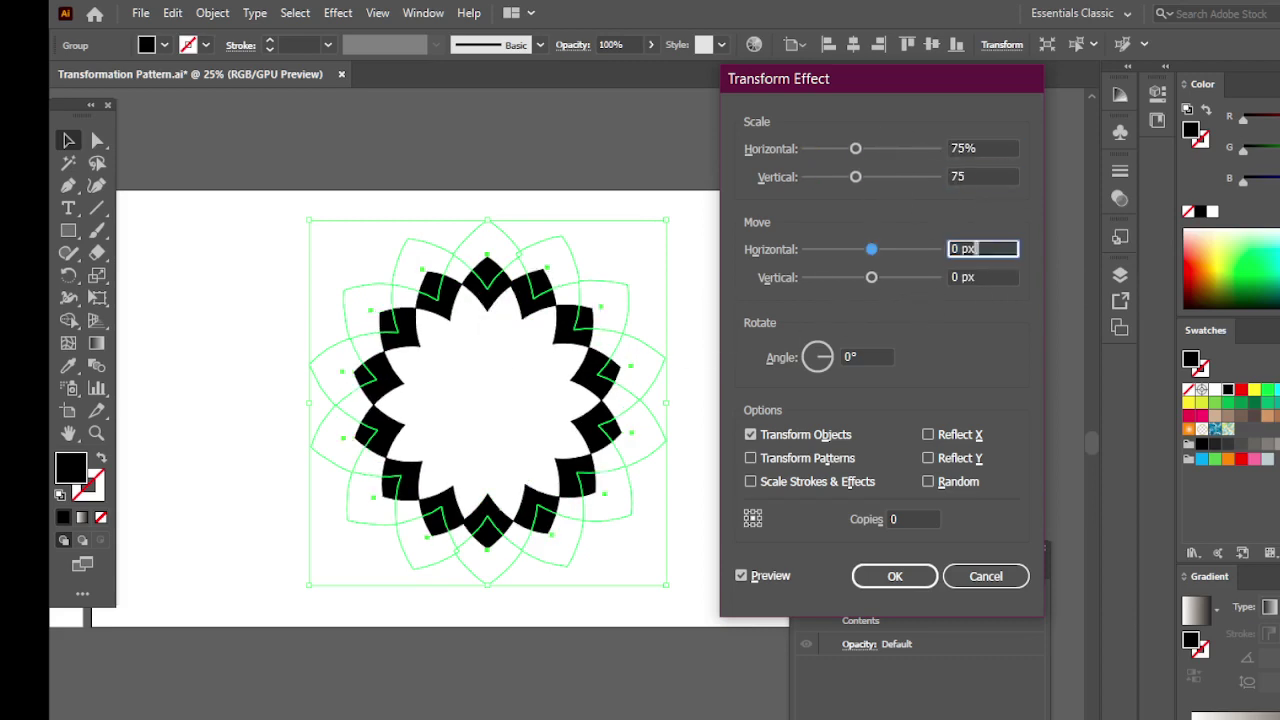
click(984, 147)
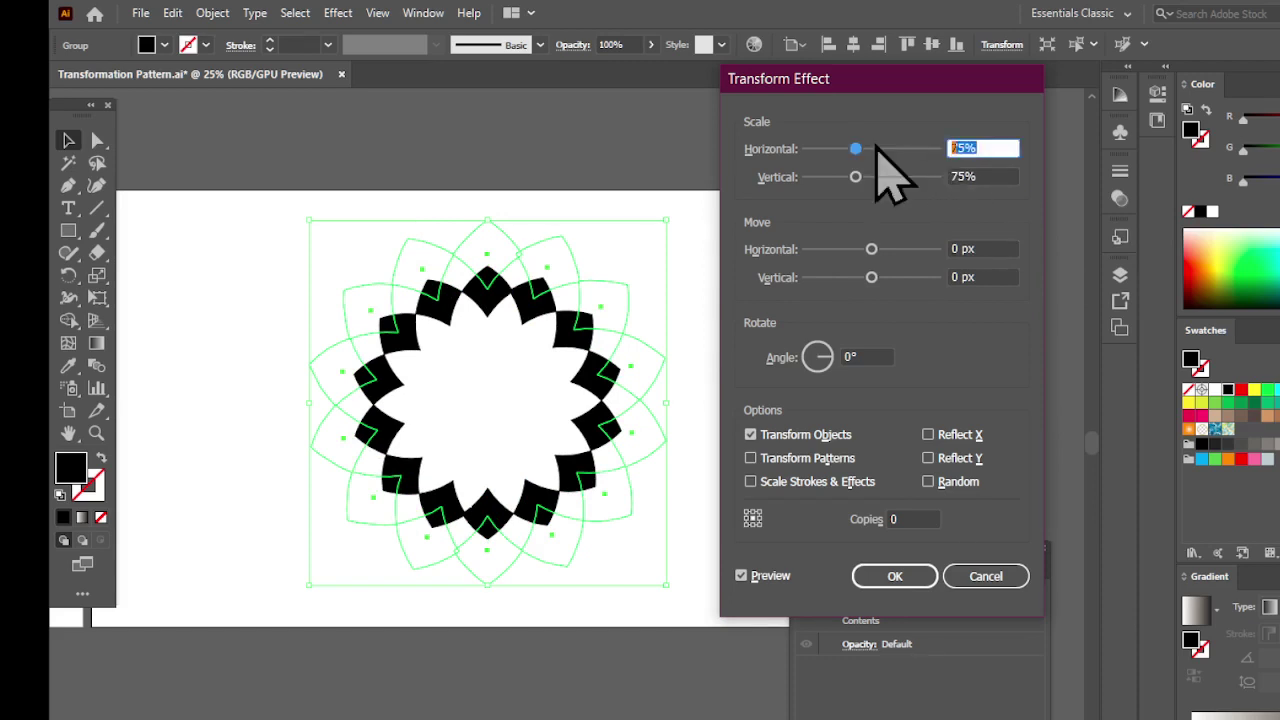
click(865, 357)
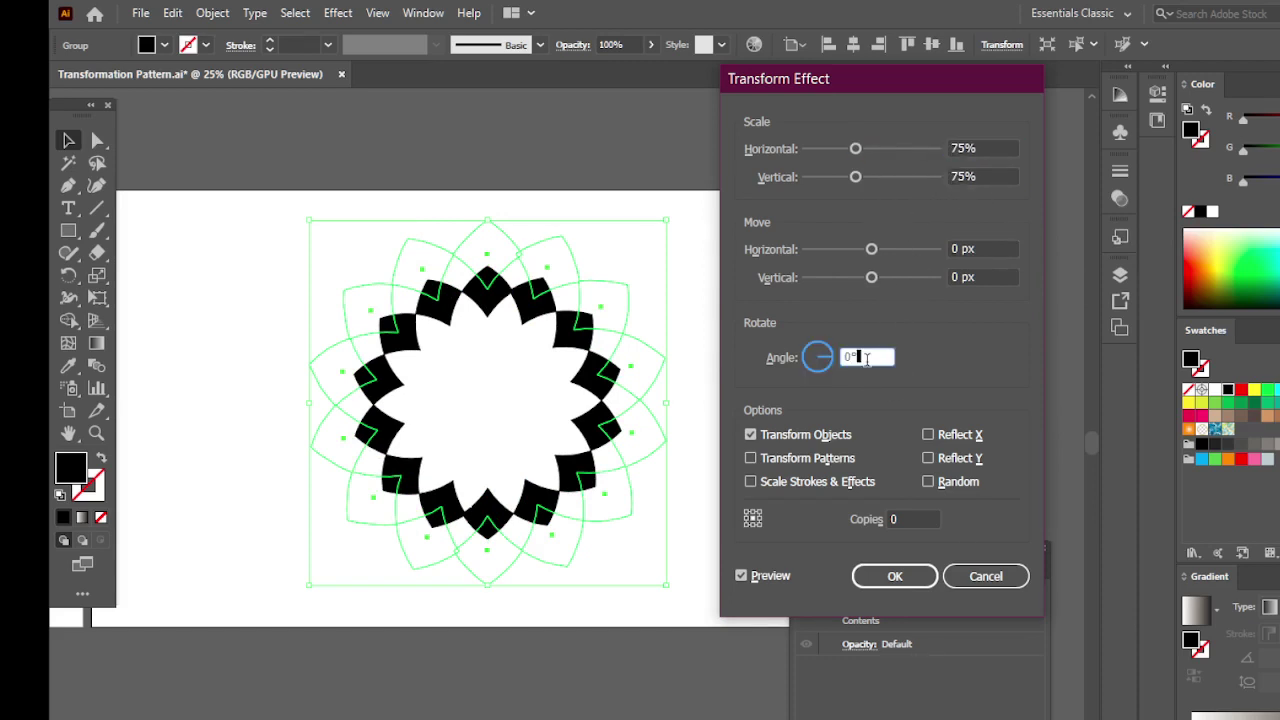
click(906, 515)
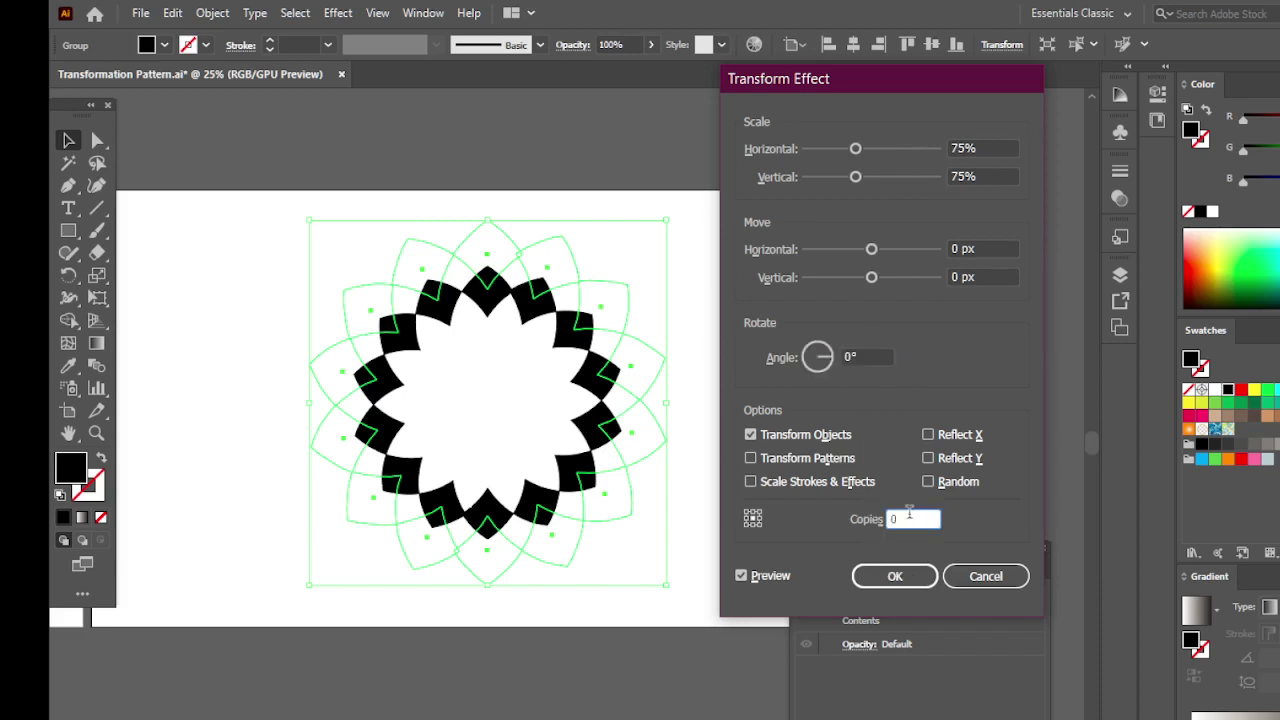
Raise the copies to 10 and the rotation angle to 10° for a spiral of shrinking petals.
key(Up)
key(Up)
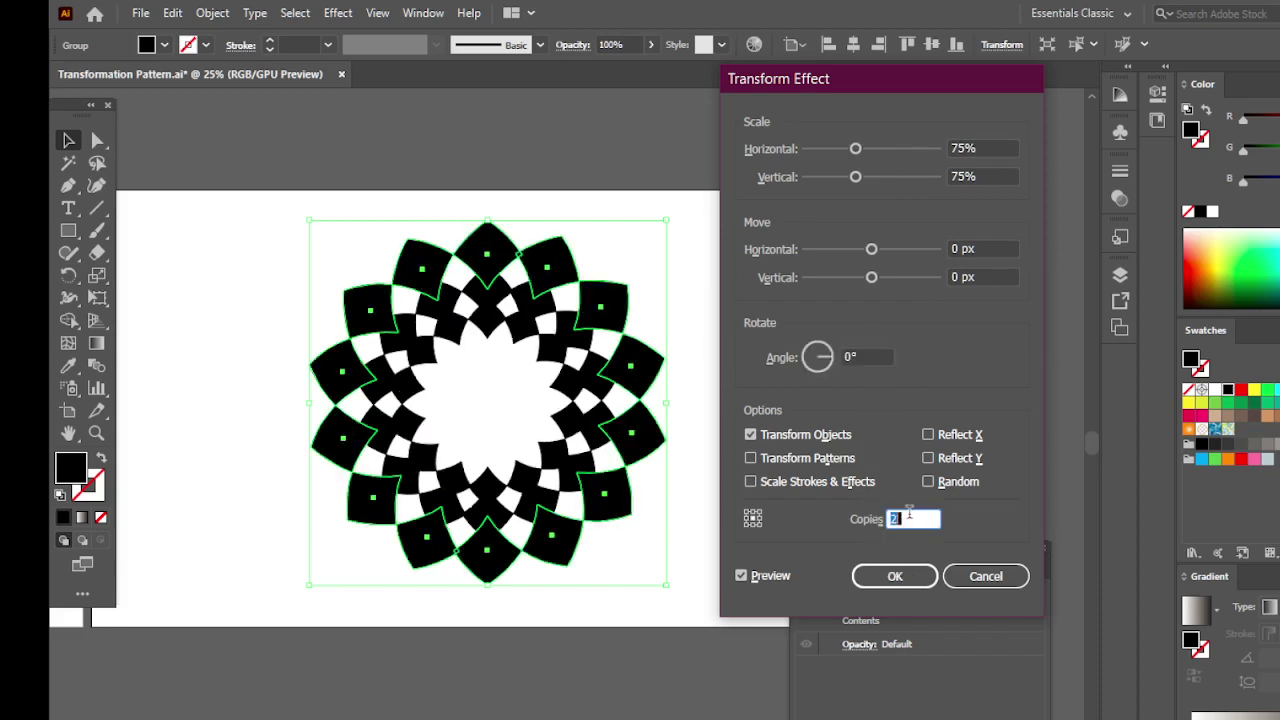
key(Up)
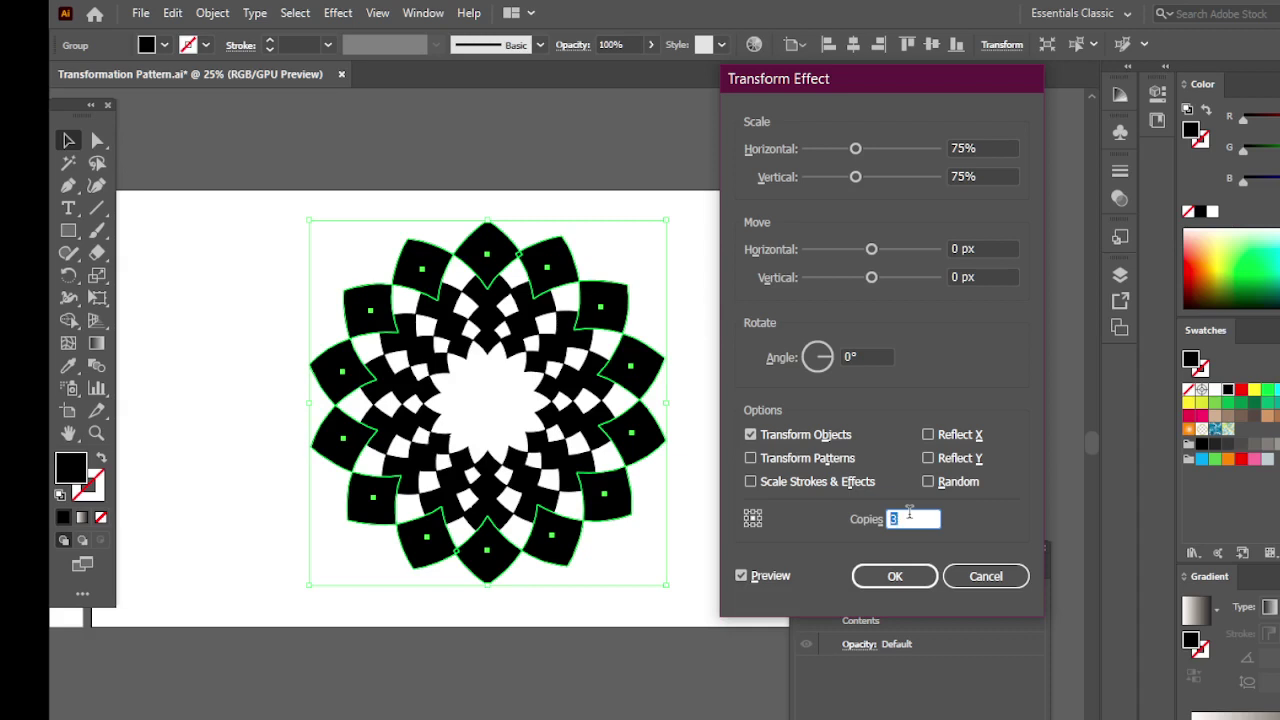
key(Up)
key(Up)
key(Up)
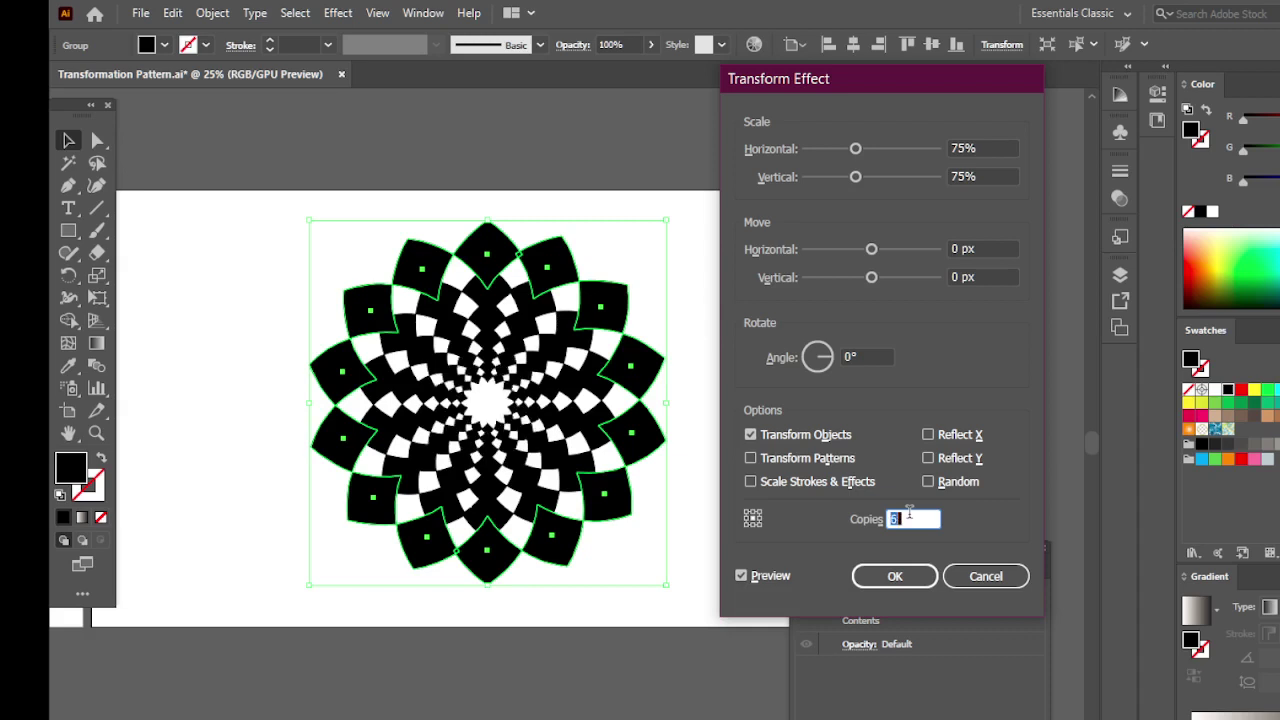
key(Up)
key(Up)
key(Up)
key(Up)
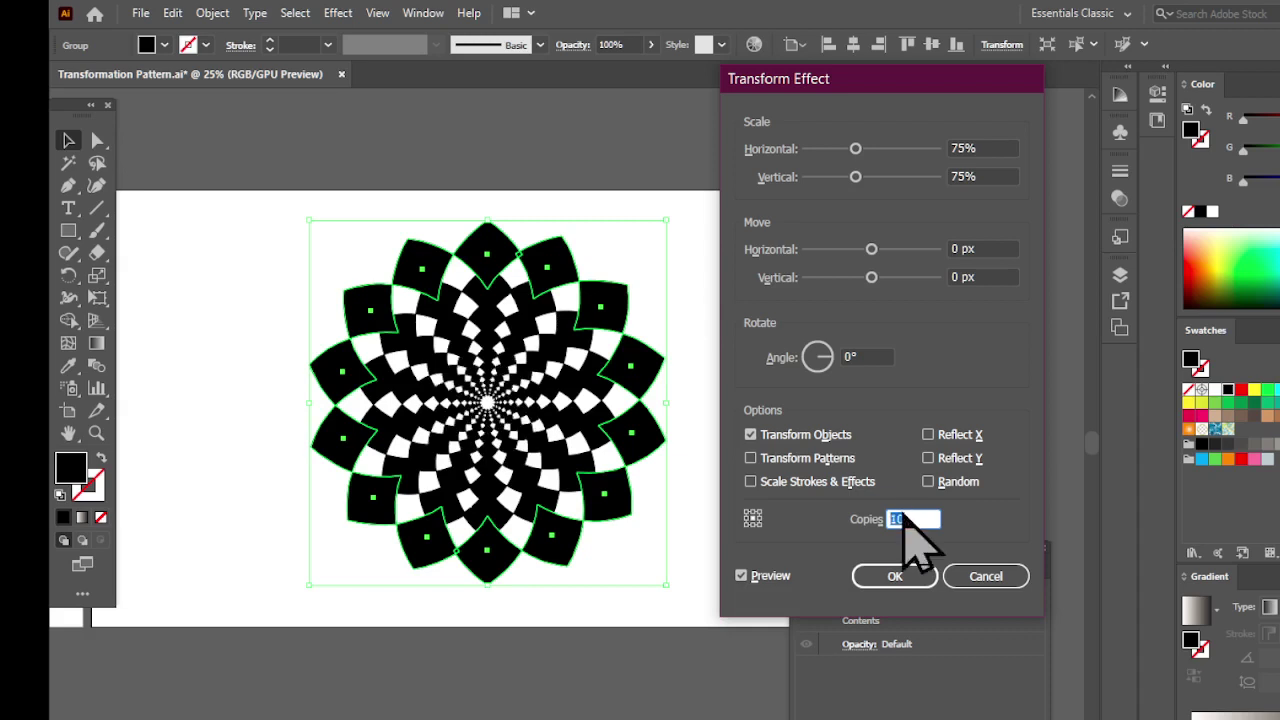
click(887, 356)
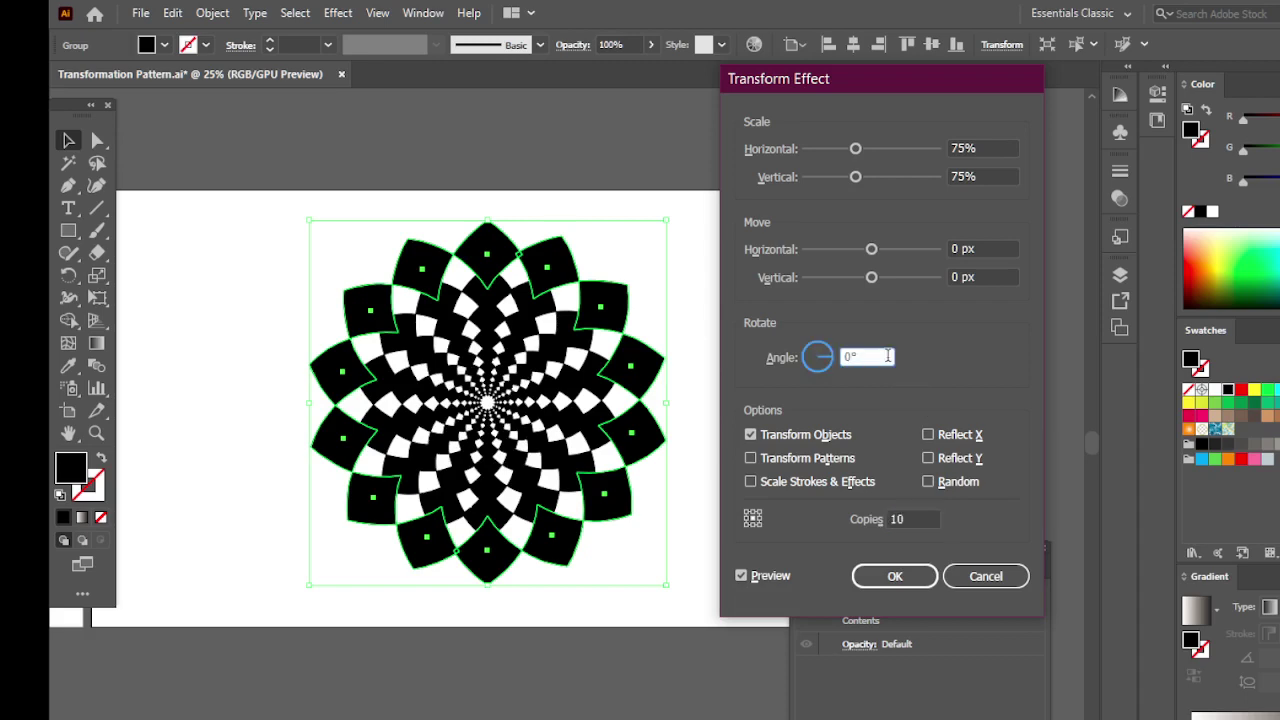
key(Up)
key(Up)
key(Up)
key(Up)
key(Up)
key(Up)
key(Up)
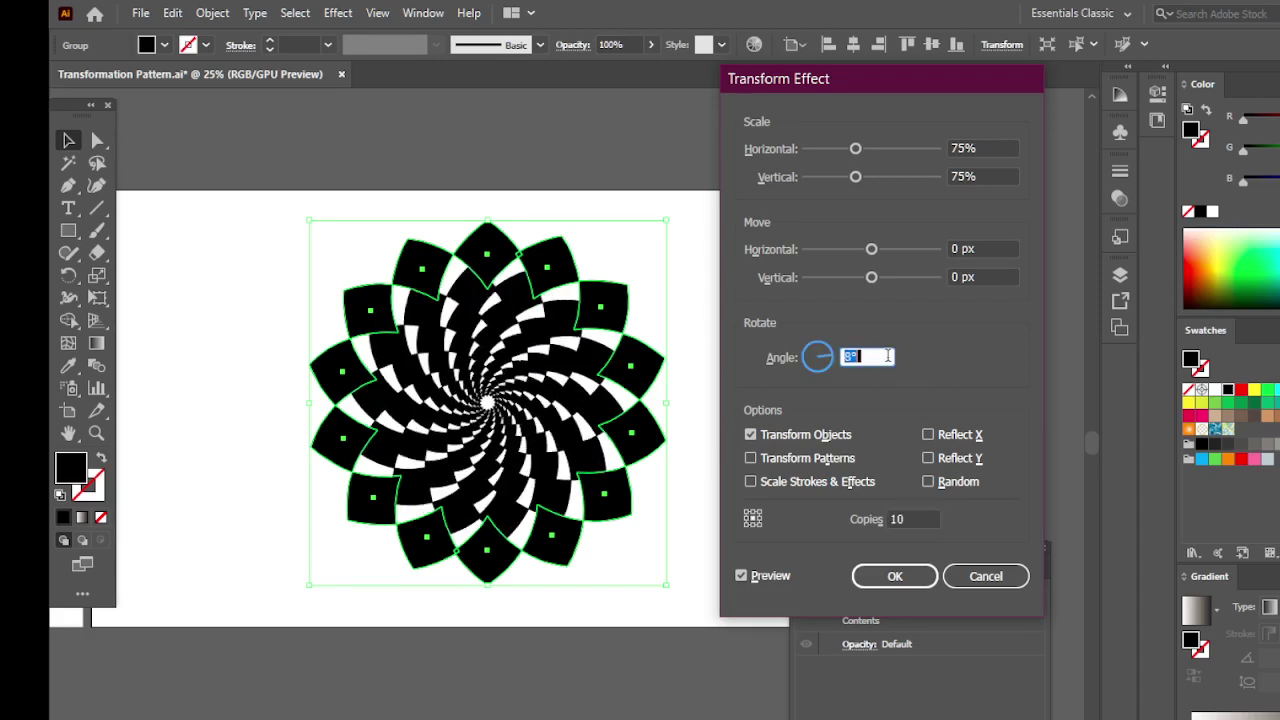
key(Up)
key(Up)
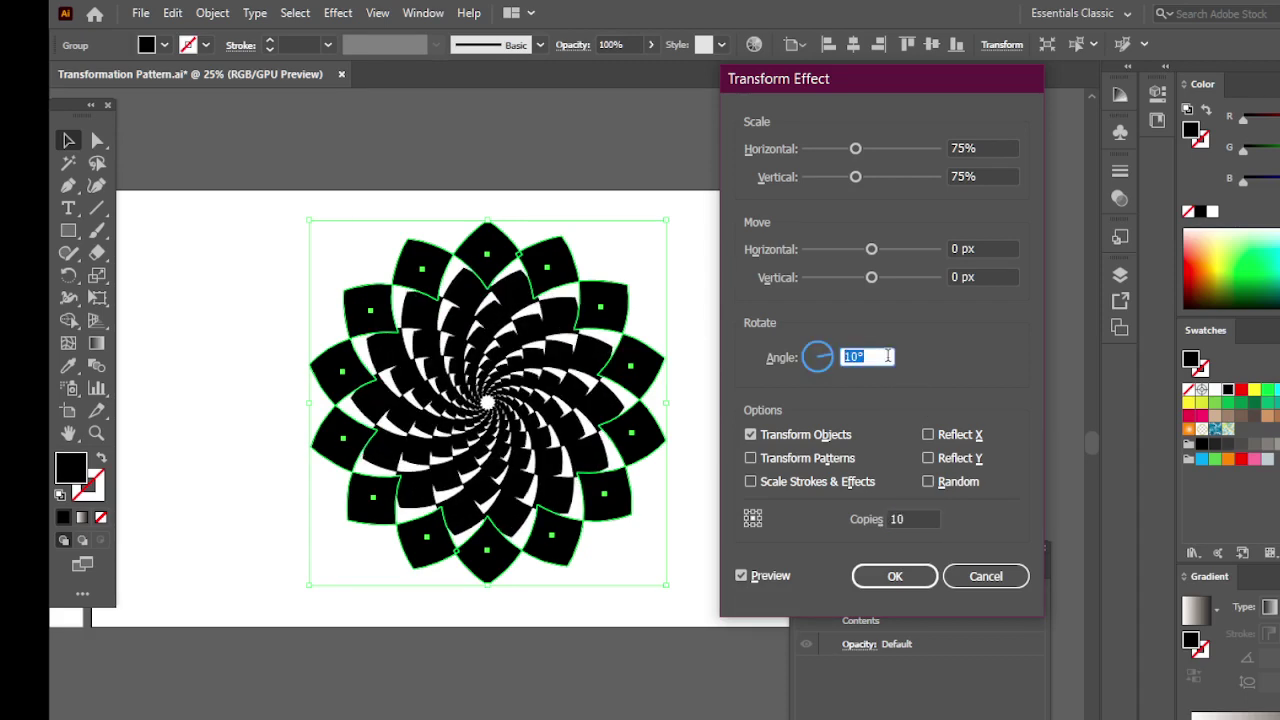
key(Up)
key(Up)
key(Up)
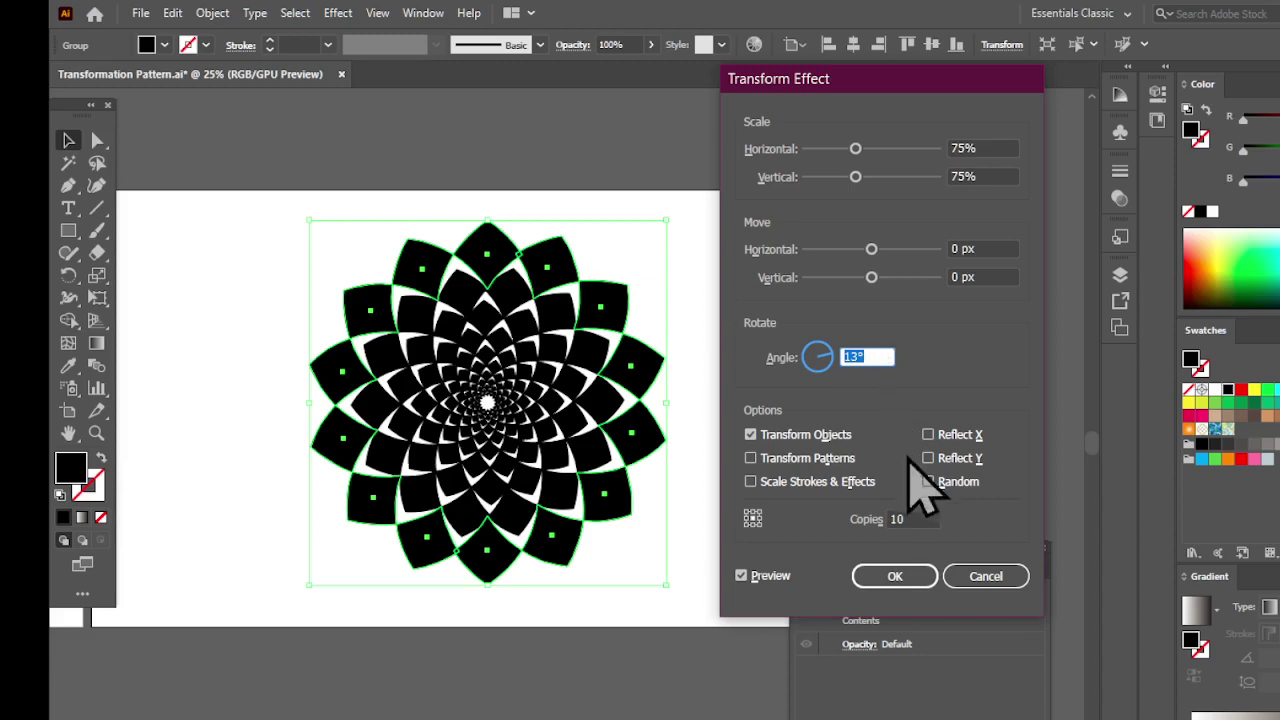
Apply the Transform effect and expand its appearance into separate petal paths.
click(917, 572)
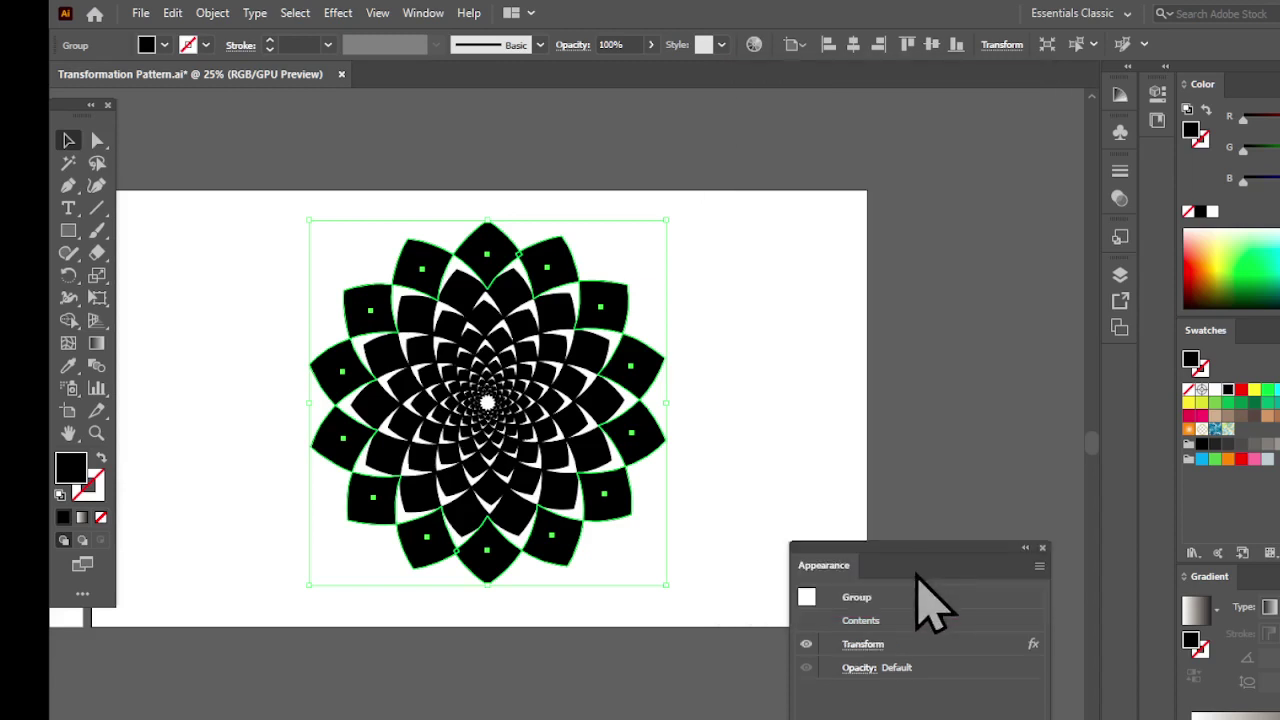
click(213, 16)
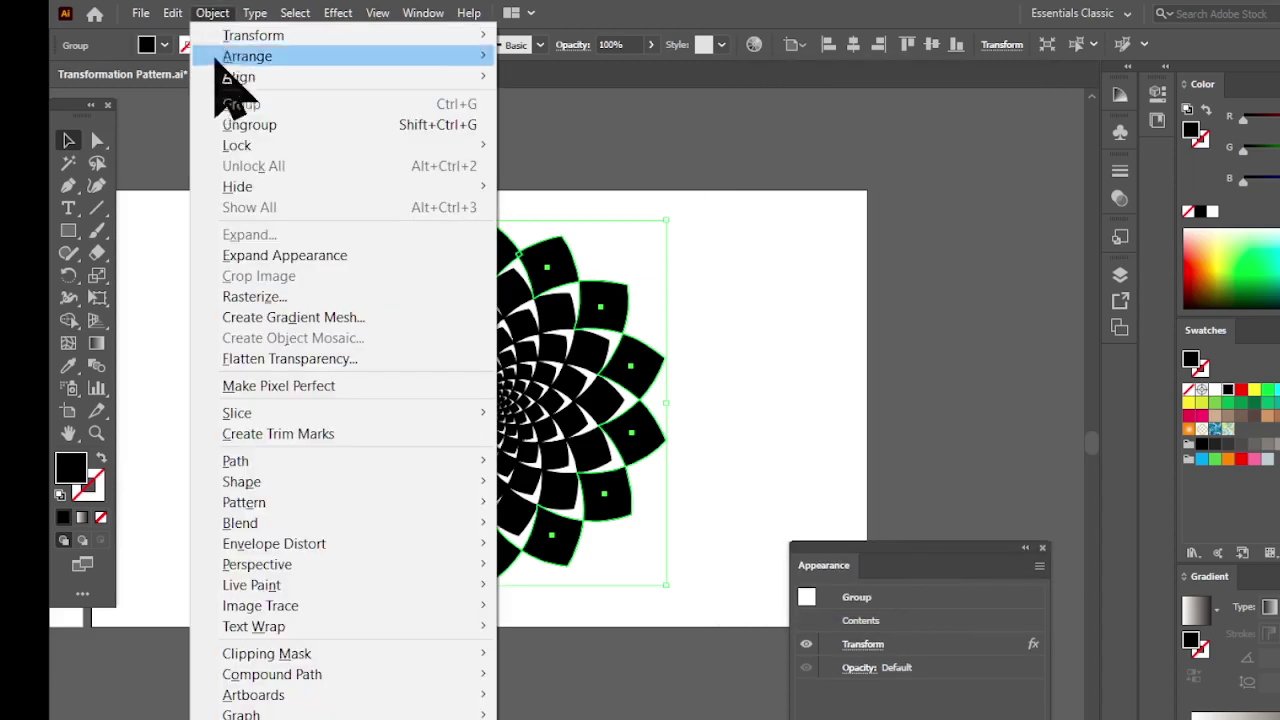
click(282, 250)
click(212, 13)
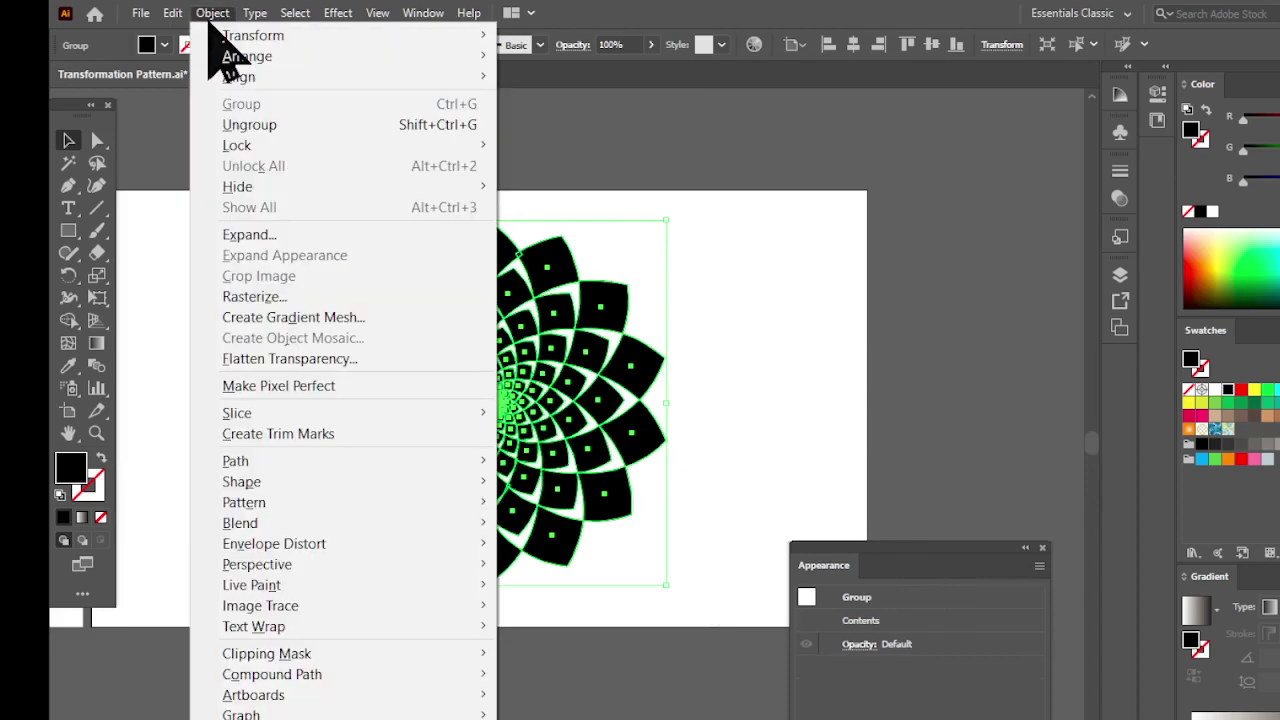
click(213, 243)
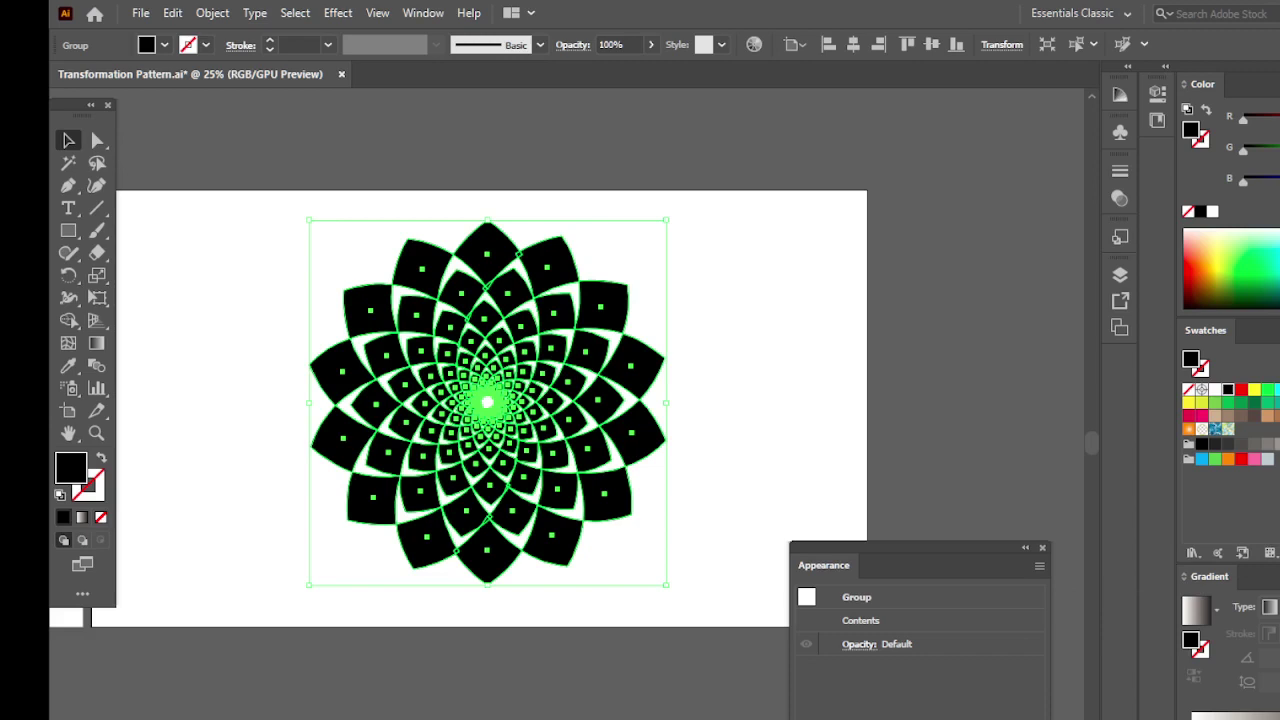
Fill the flower with a green gradient, fine-tune its shade, then preview and reselect it.
click(1228, 402)
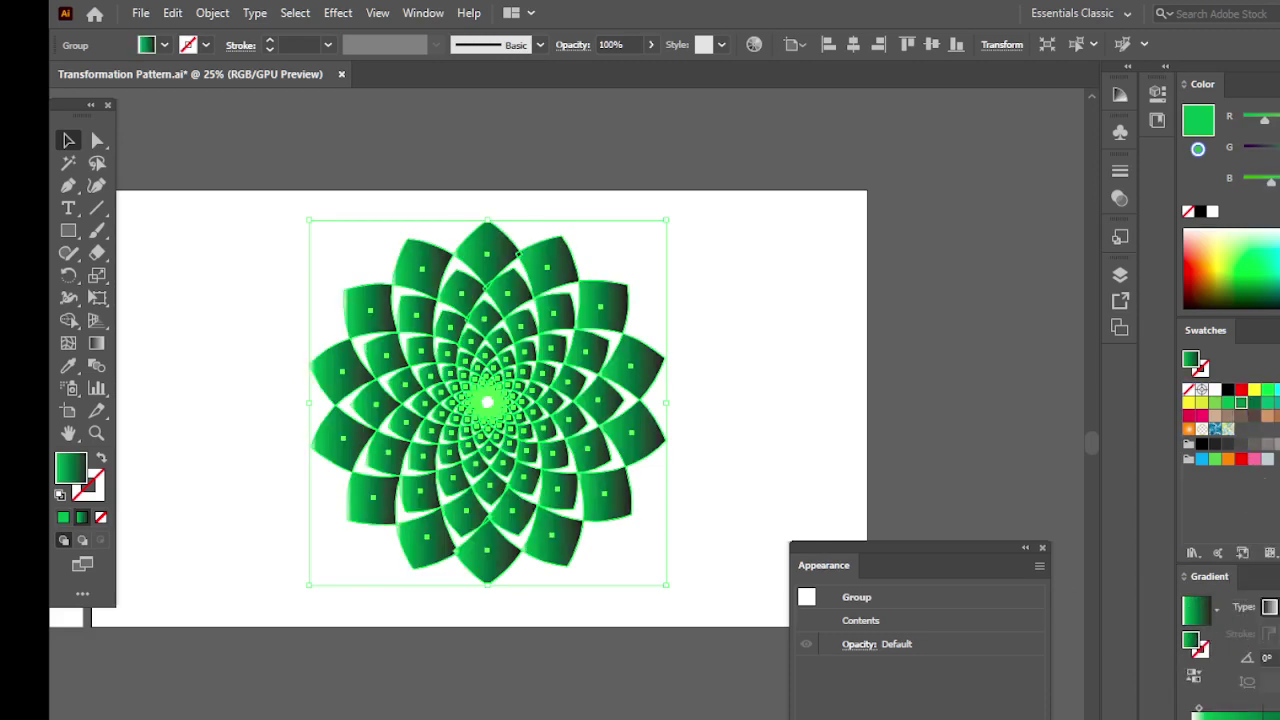
click(1254, 403)
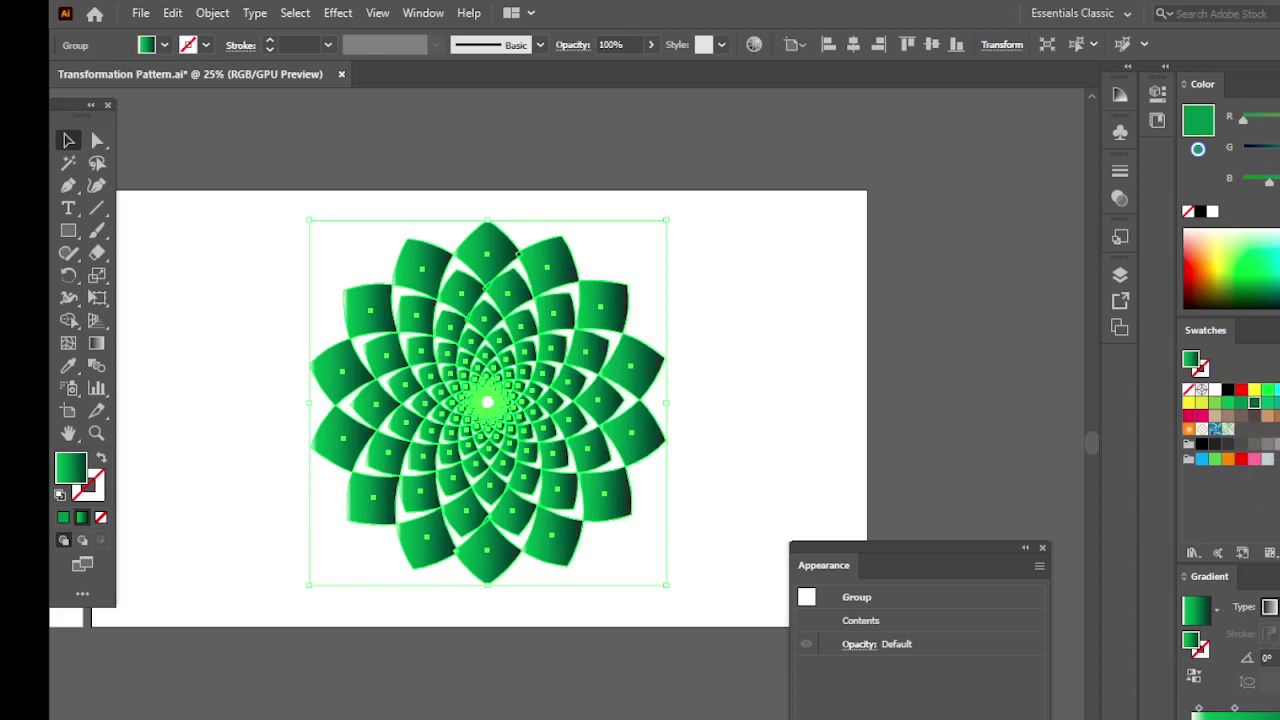
click(1268, 402)
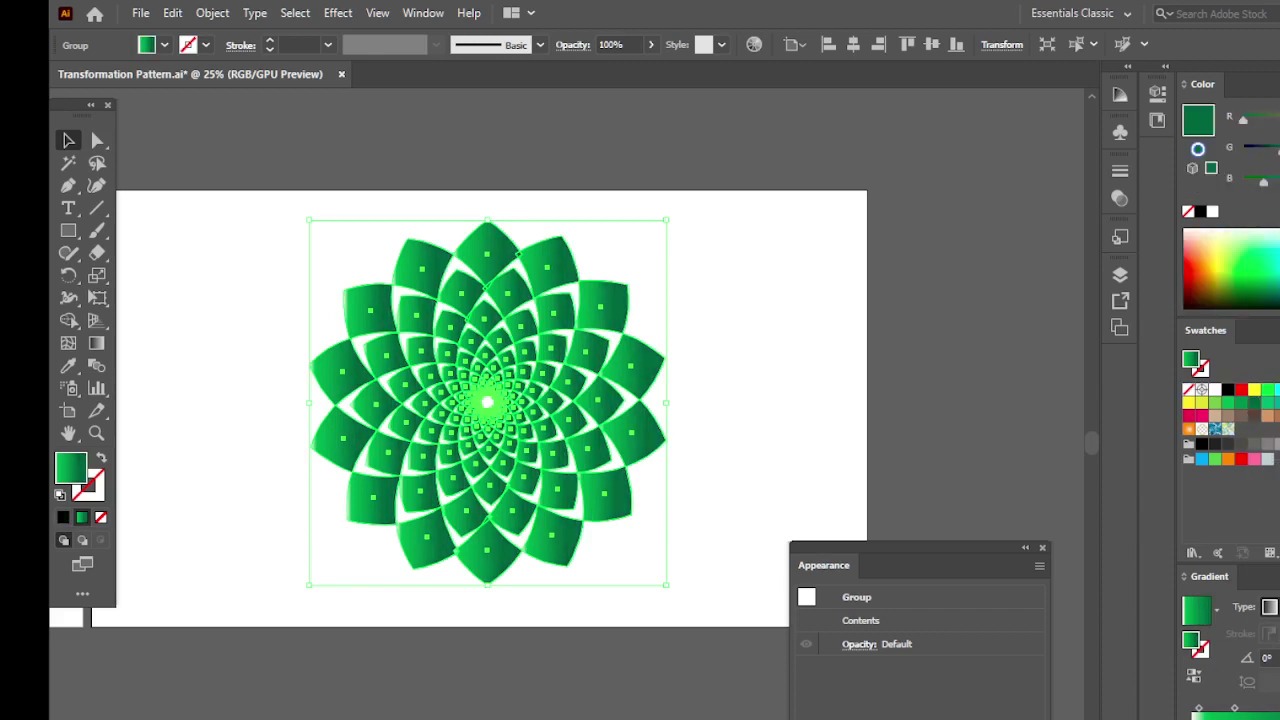
drag(1264, 183, 1269, 183)
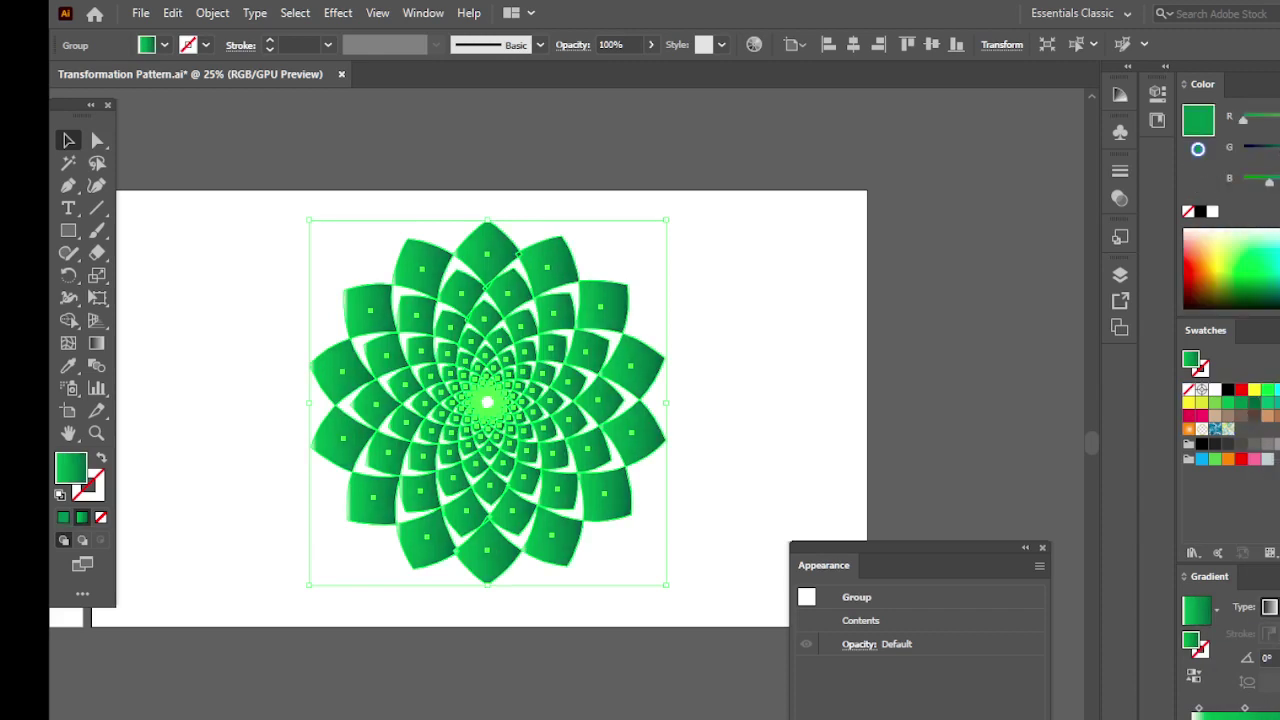
drag(1243, 120, 1264, 120)
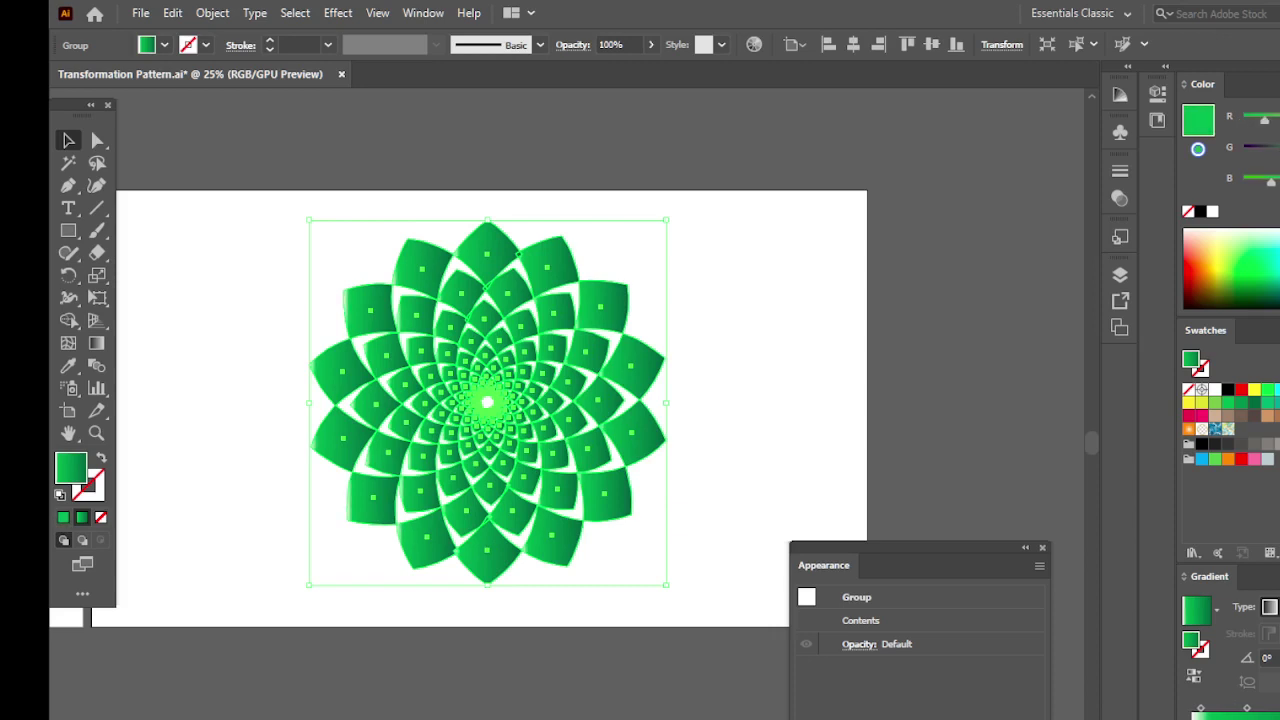
key(ctrl+z)
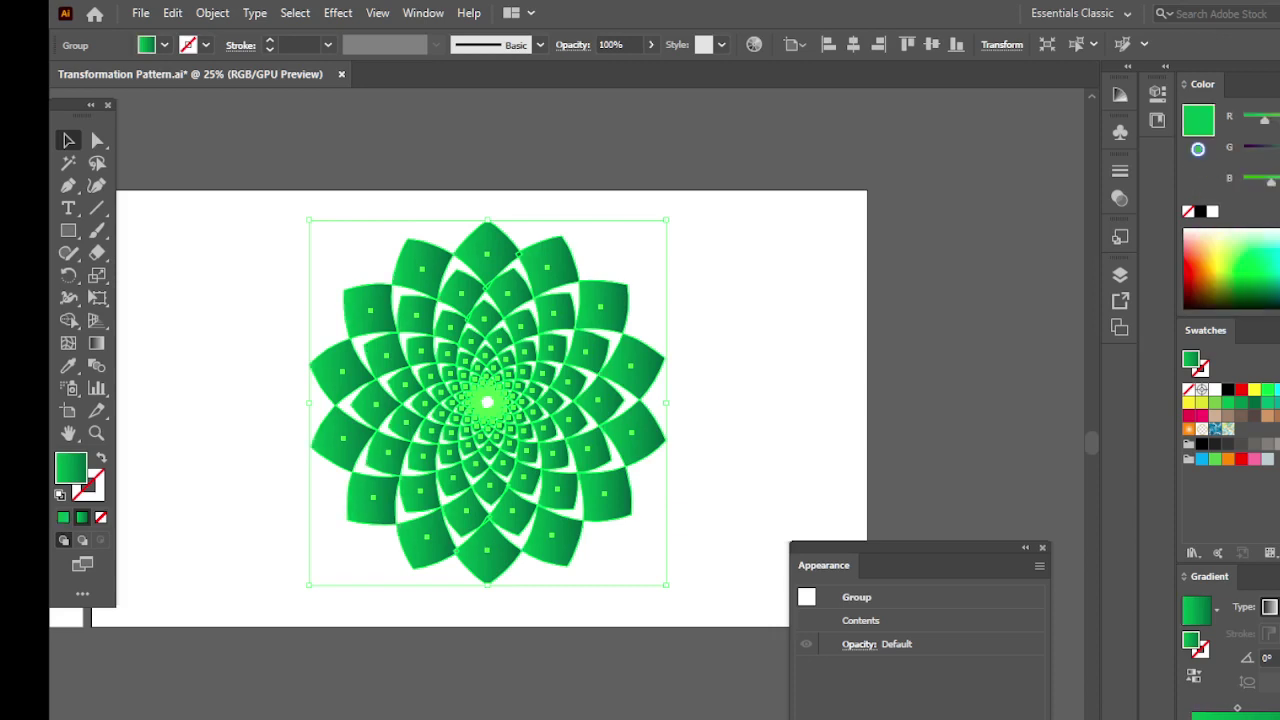
key(ctrl+z)
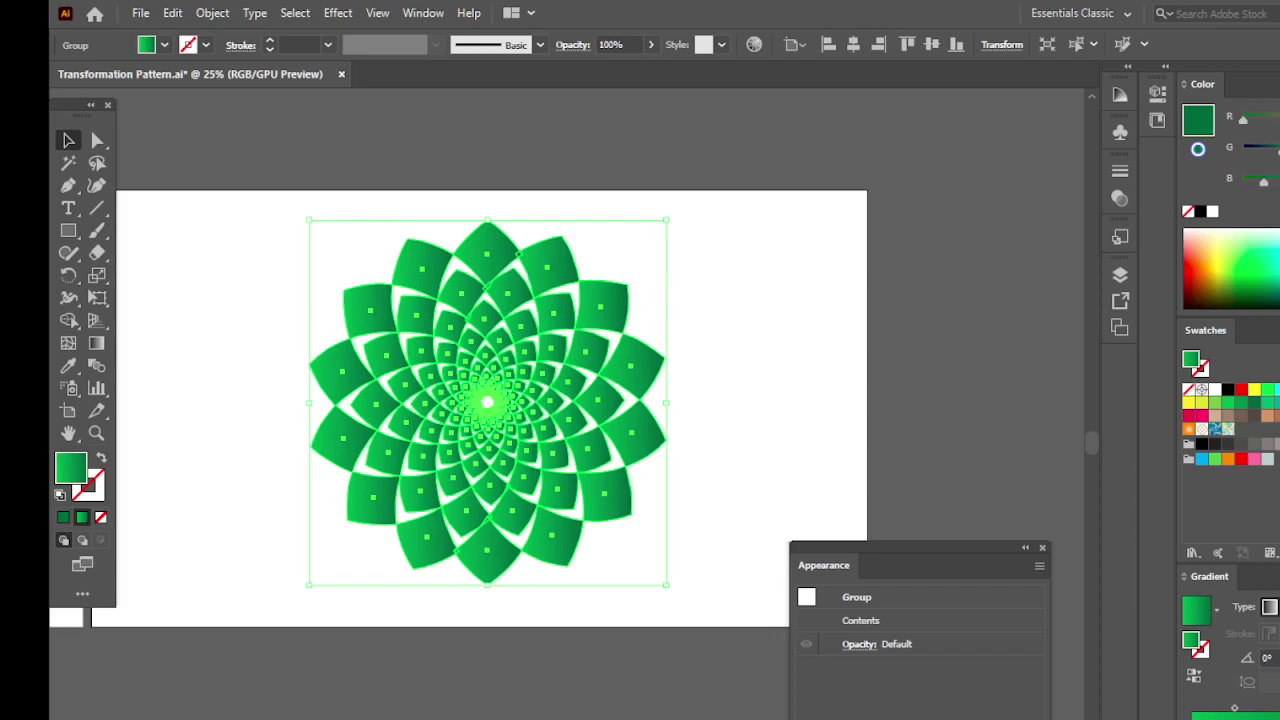
key(ctrl+shift+z)
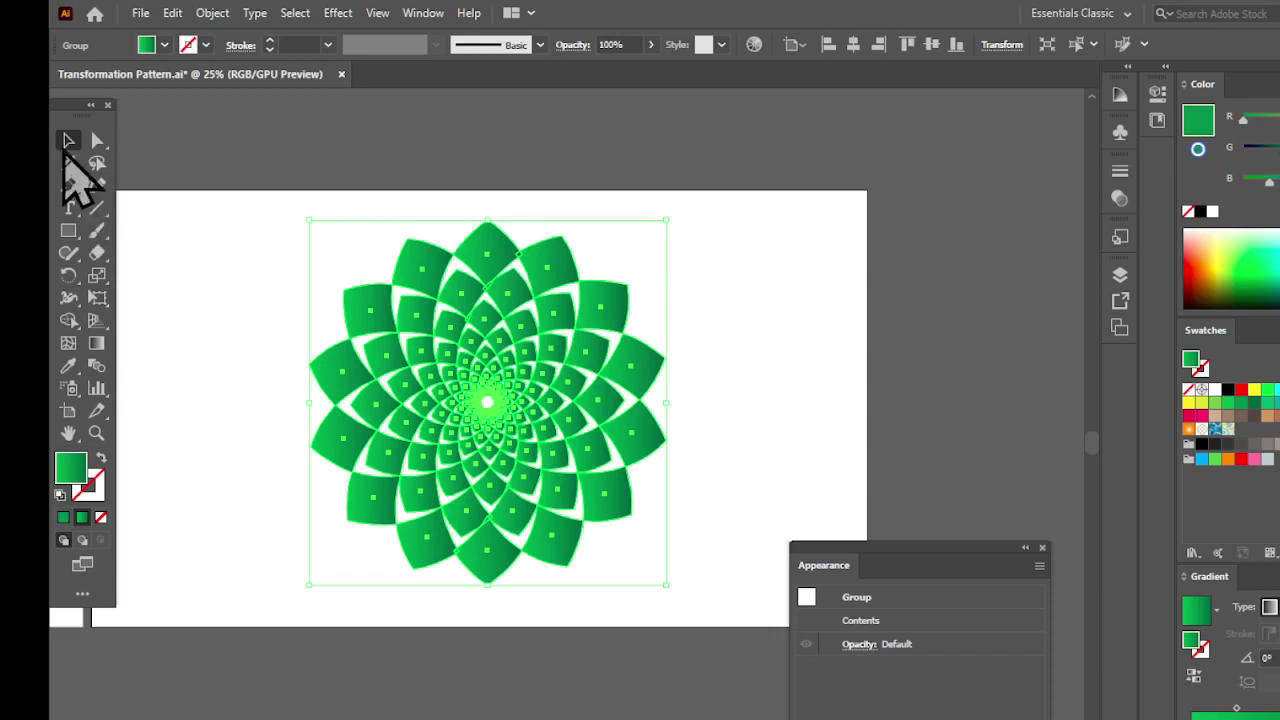
click(179, 346)
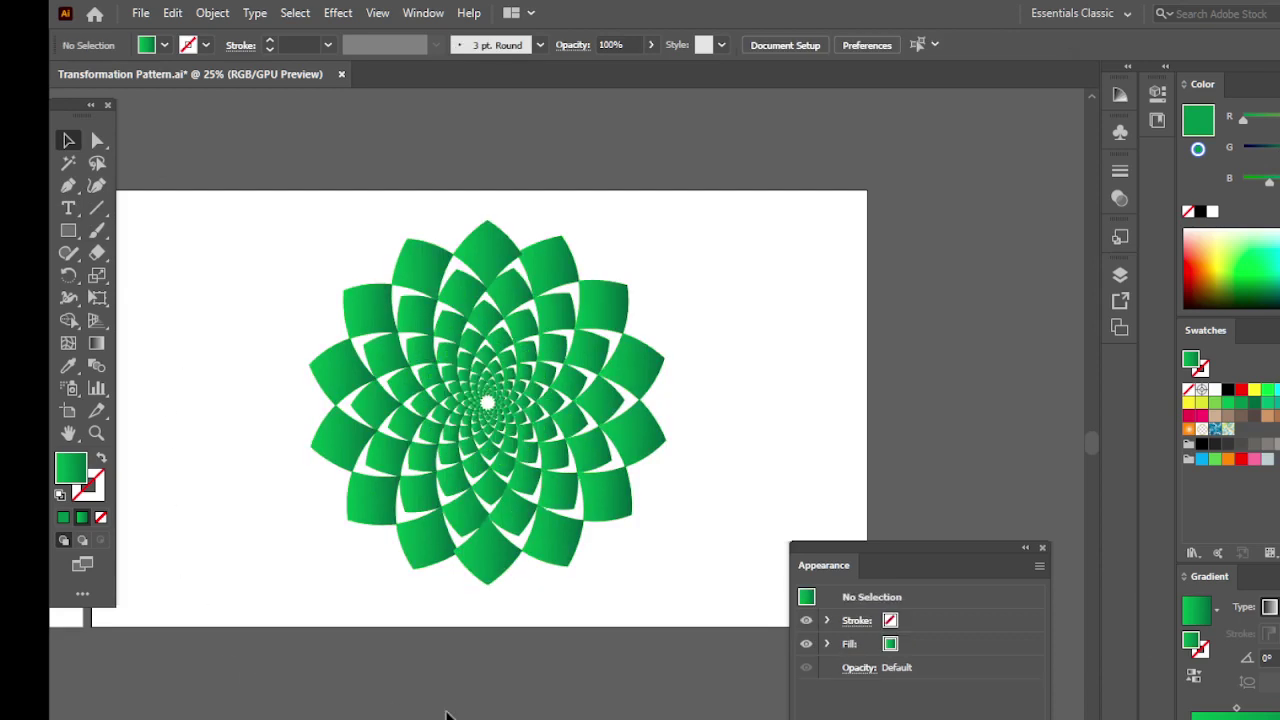
click(484, 482)
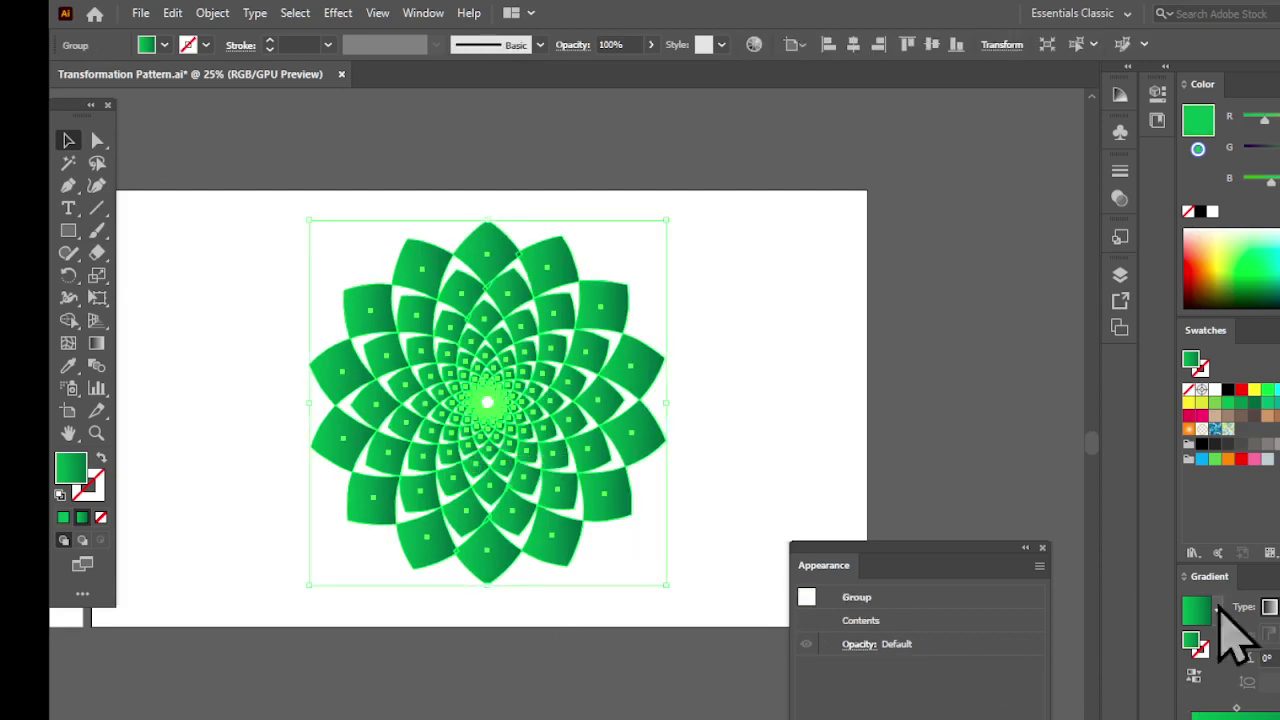
Switch the Color panel to HSB, brighten the green, and return the gradient to linear.
click(1272, 84)
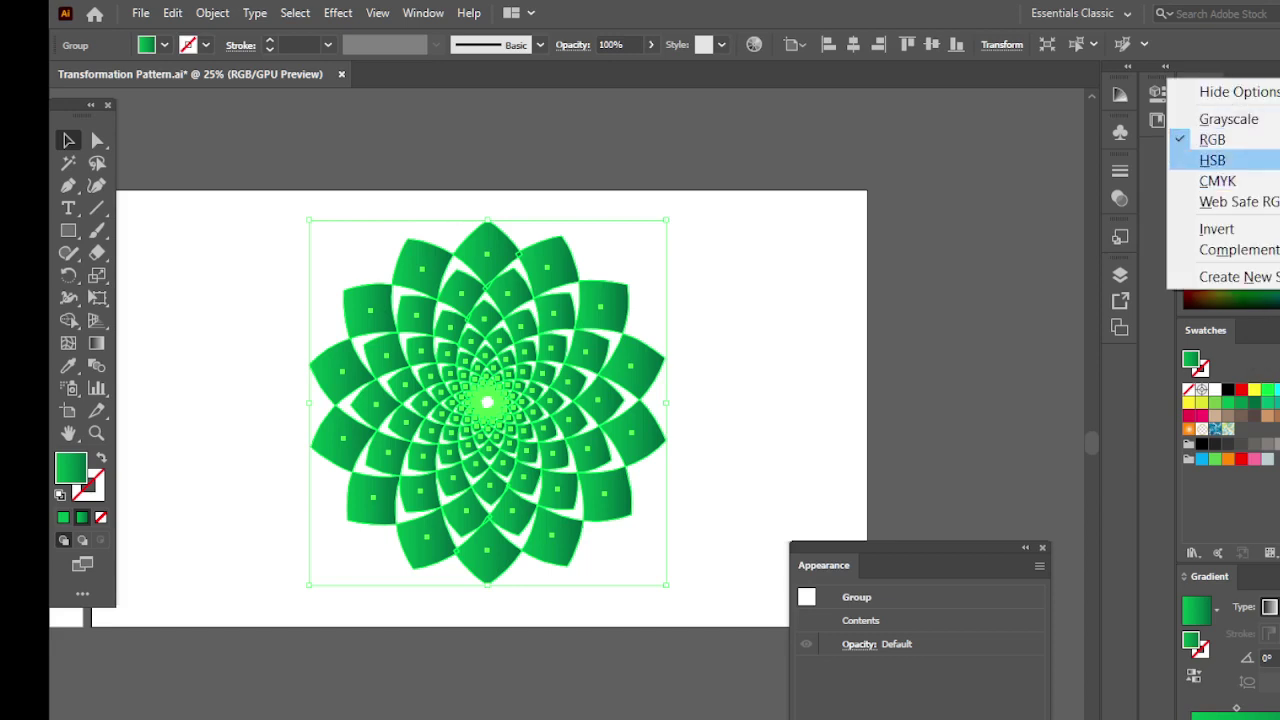
click(1214, 160)
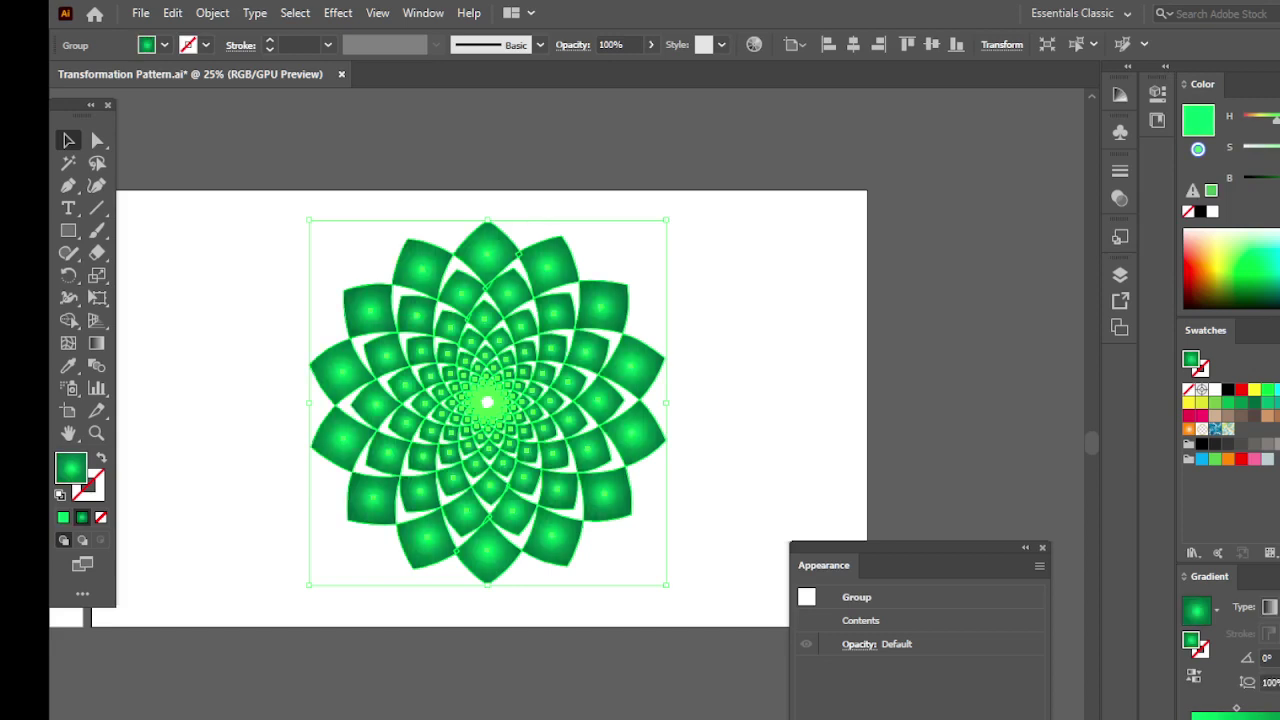
click(1268, 608)
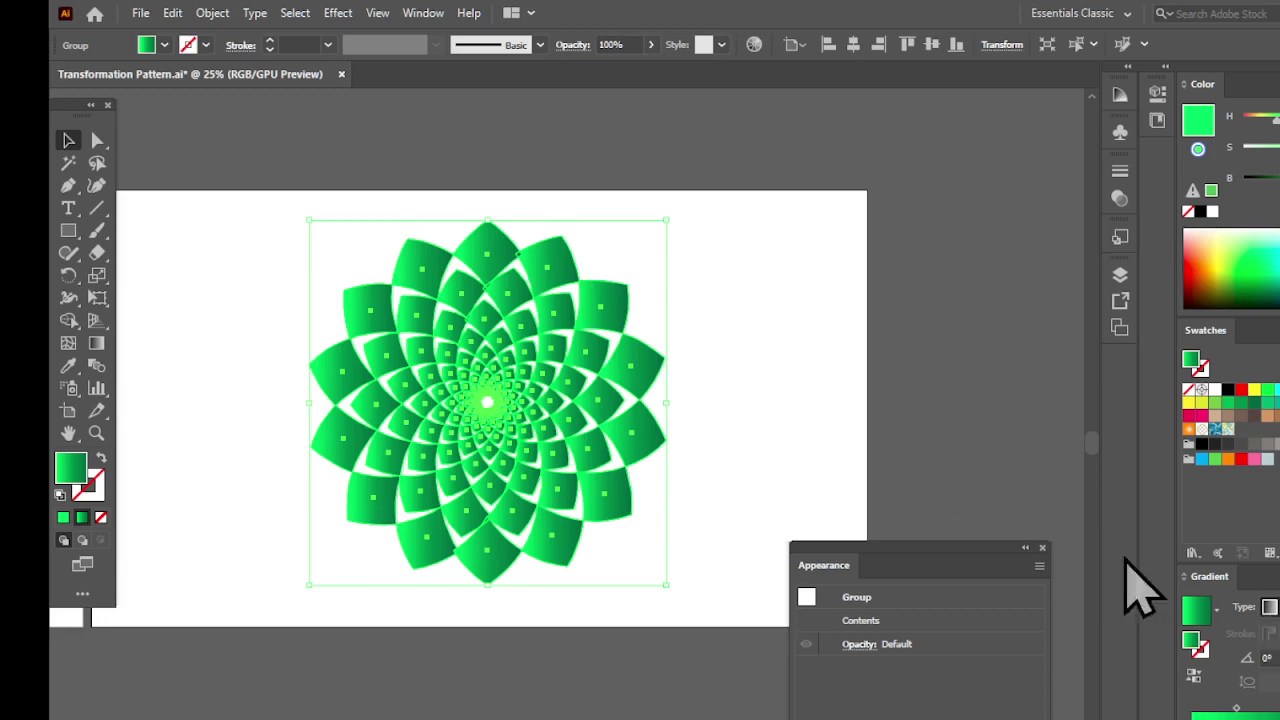
click(760, 395)
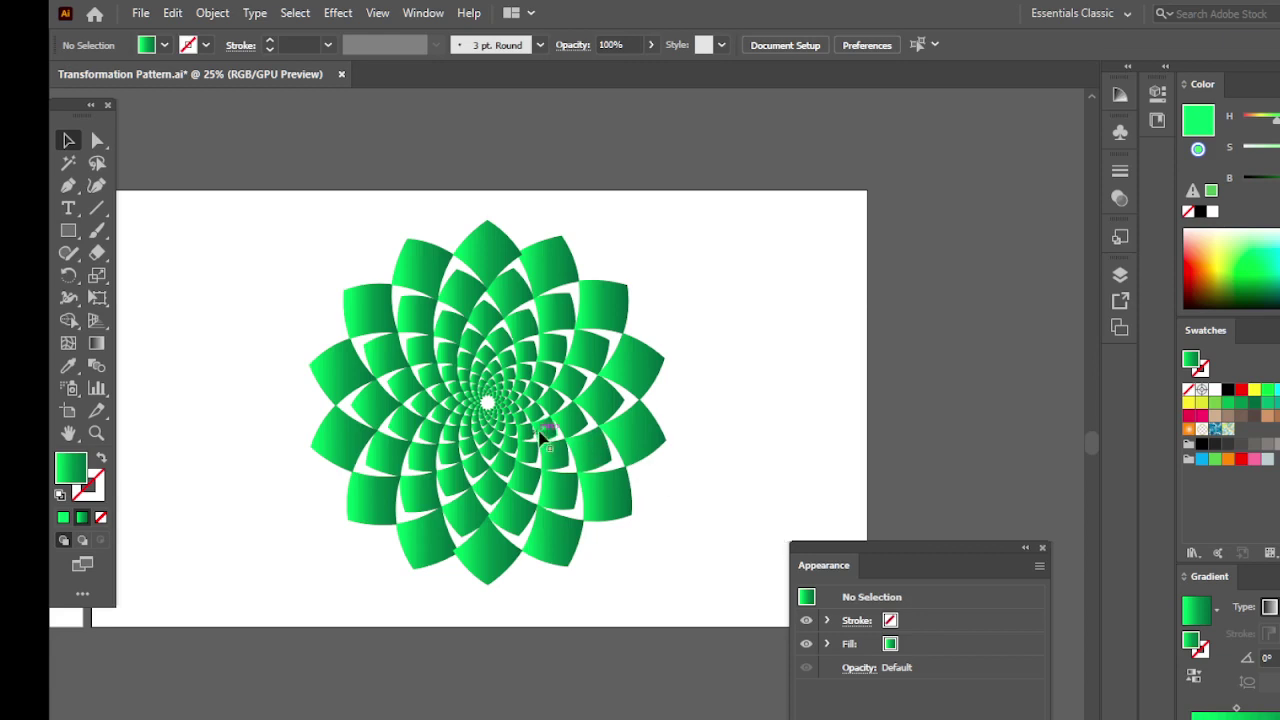
Duplicate the flower in front and give the copy a white-to-pale-grey gradient fill.
click(515, 411)
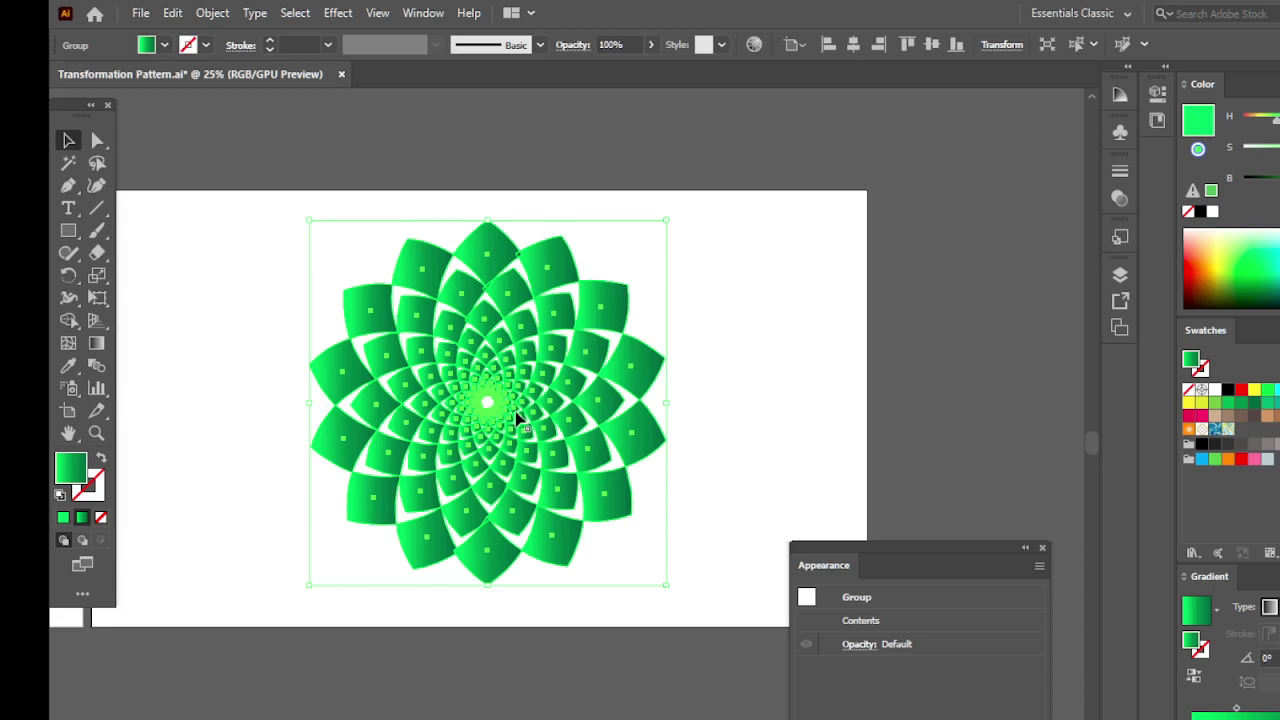
key(a)
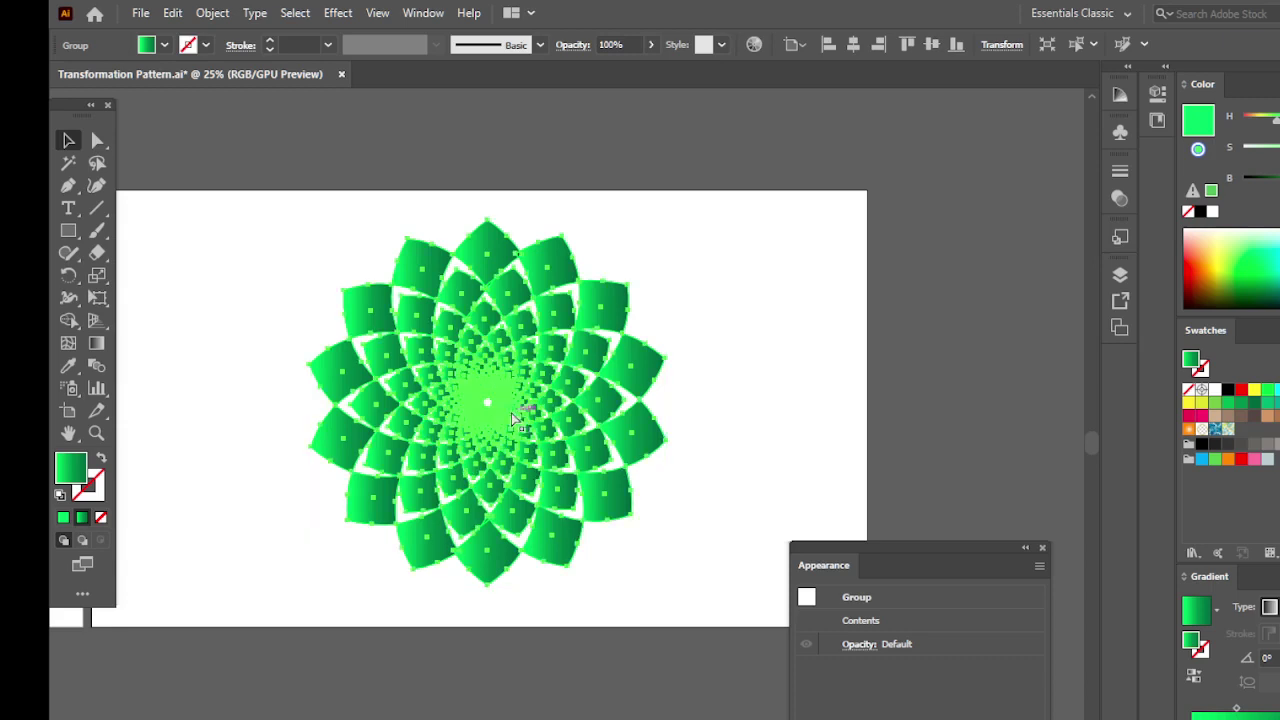
key(v)
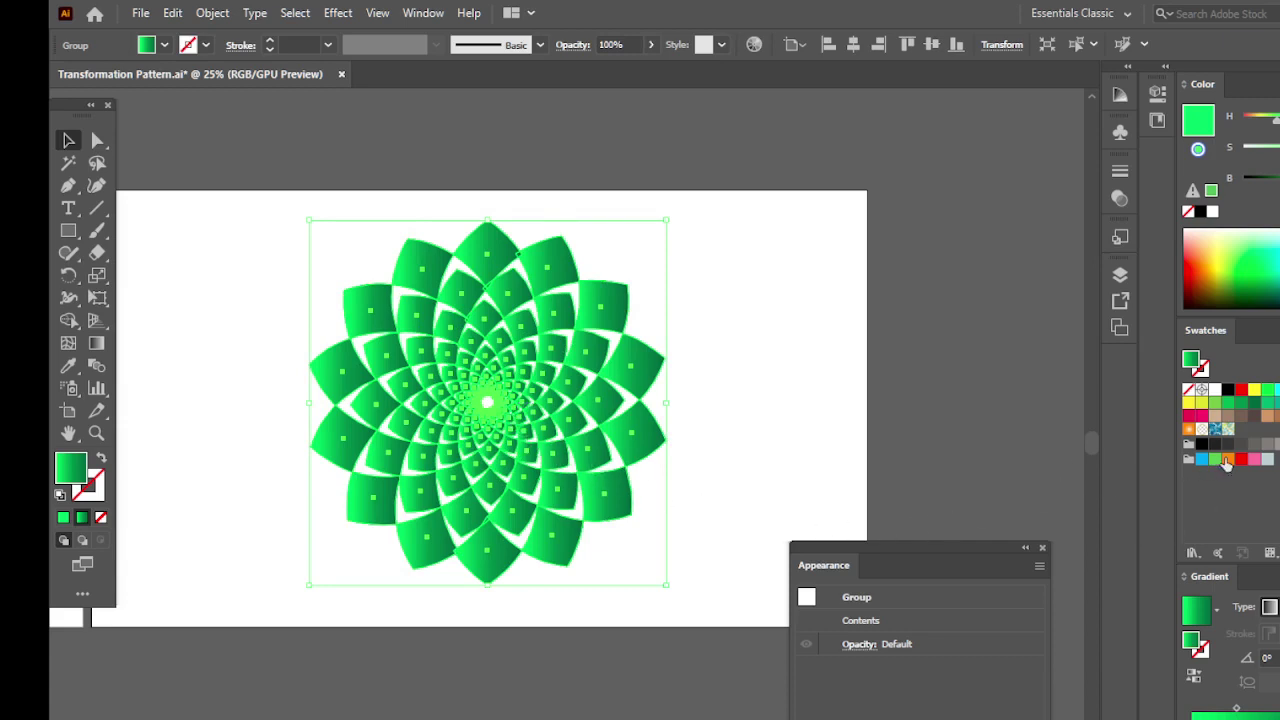
key(.)
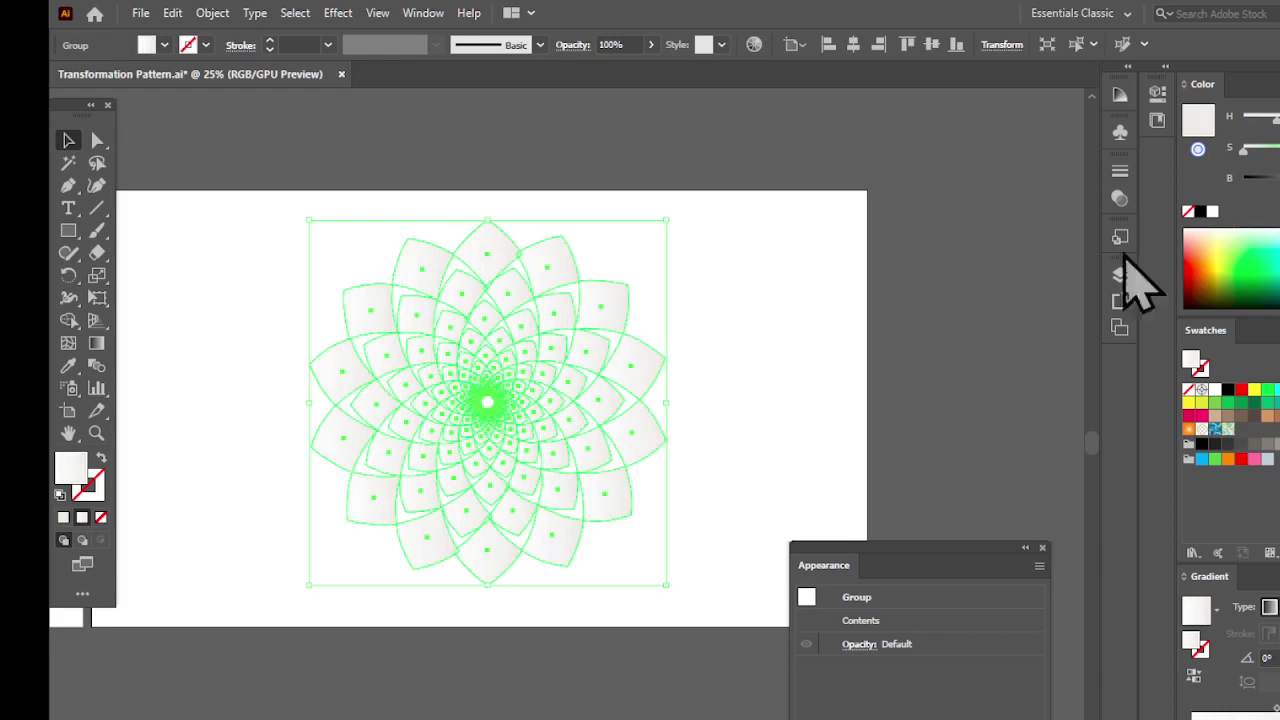
Scale the white-gradient flower copy up proportionally around its centre over the green original.
click(706, 394)
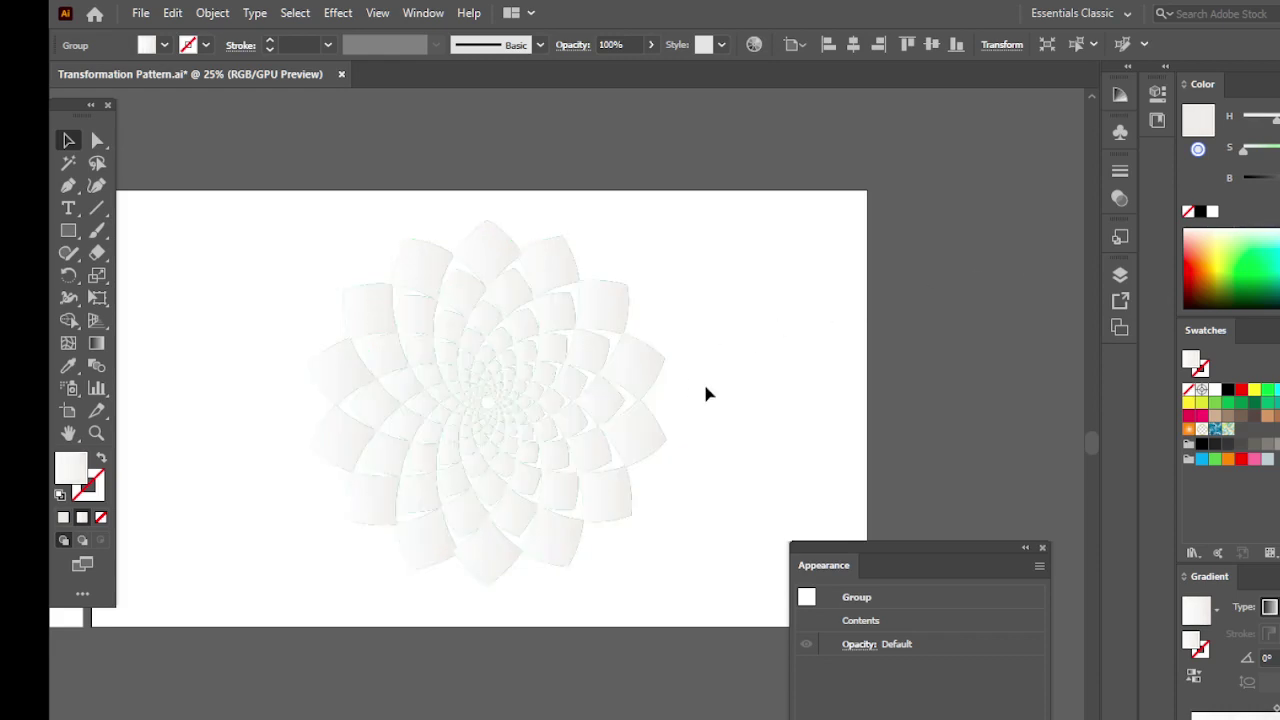
click(517, 371)
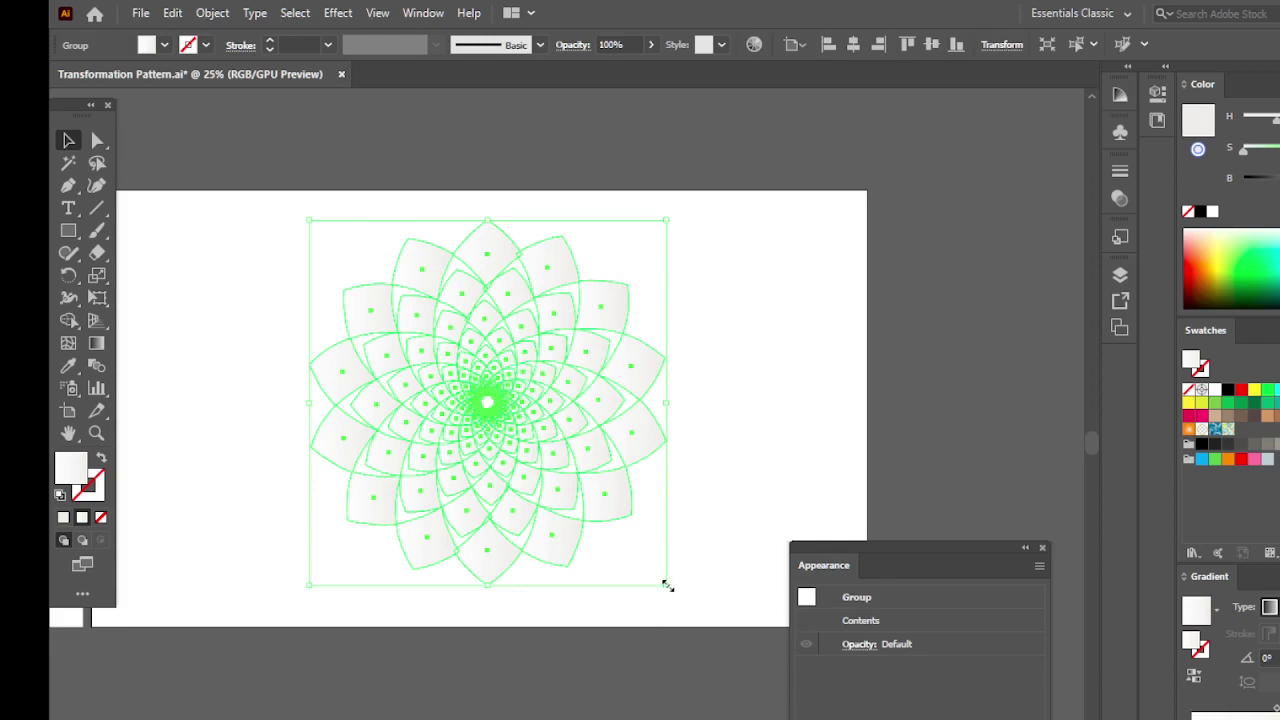
drag(667, 586, 698, 622)
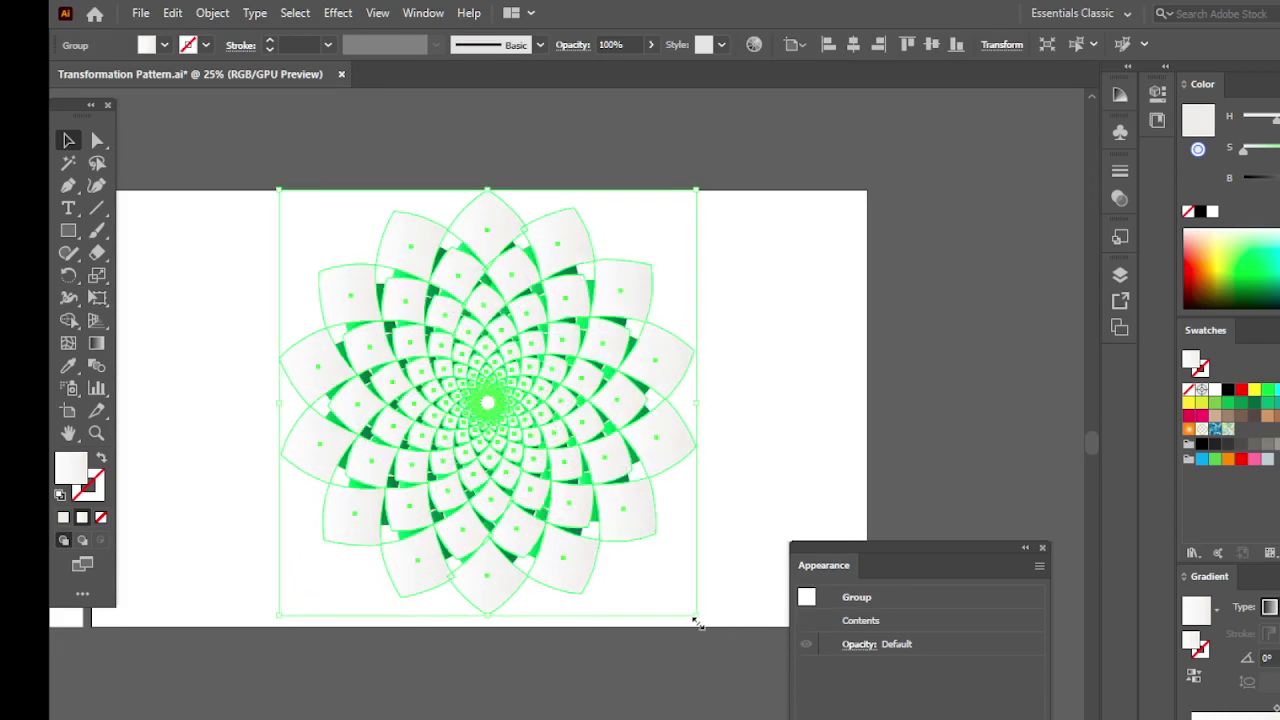
click(760, 445)
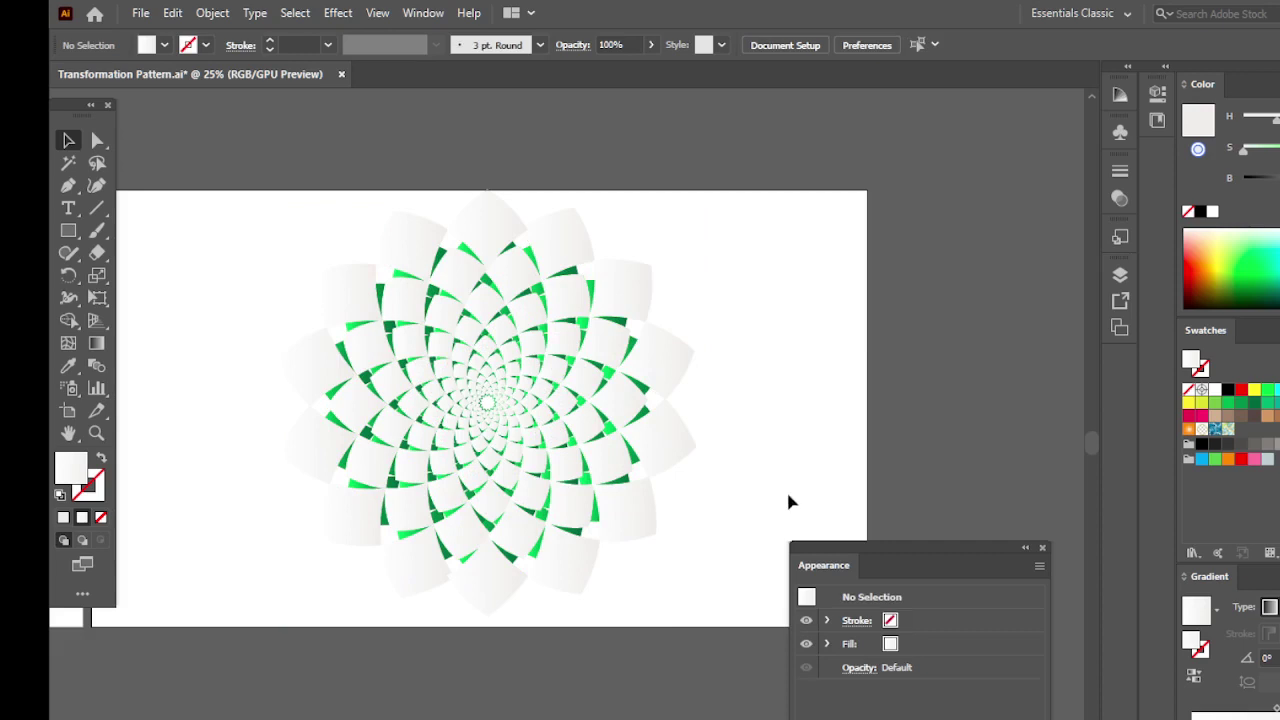
Send the white flower copy to the back, behind the green flower.
right_click(567, 405)
mouse_move(623, 631)
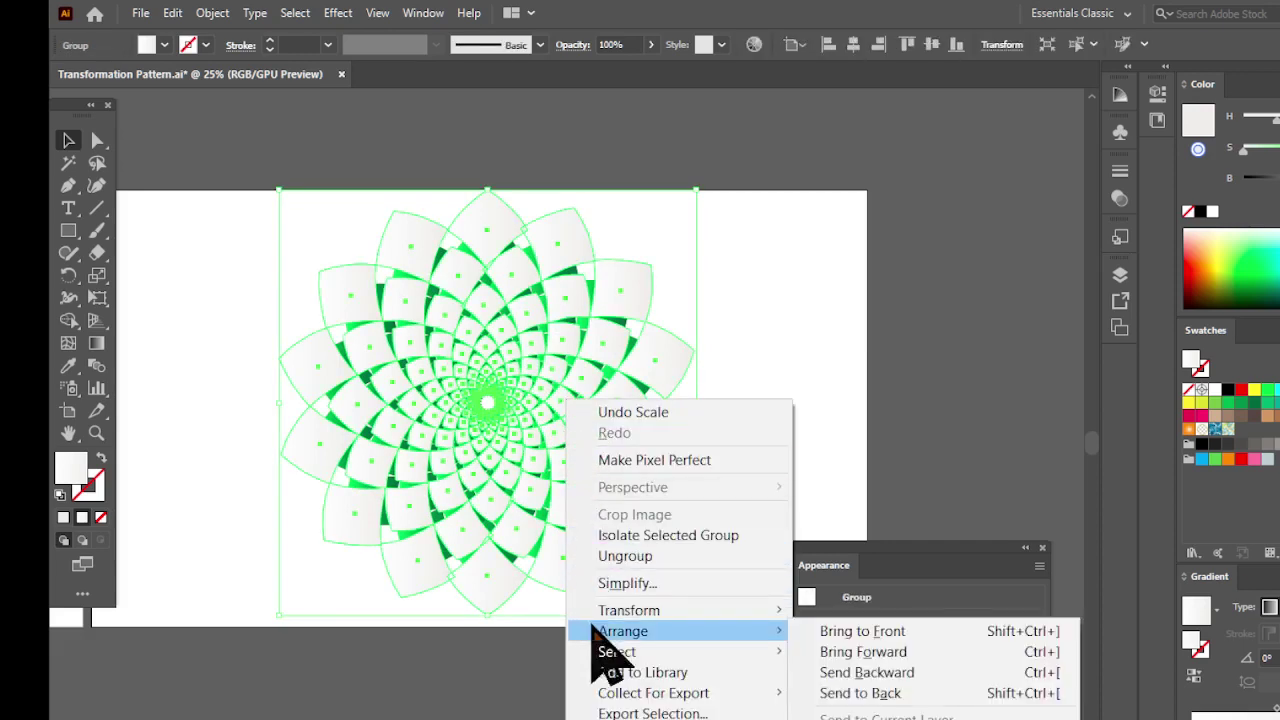
click(872, 693)
click(800, 370)
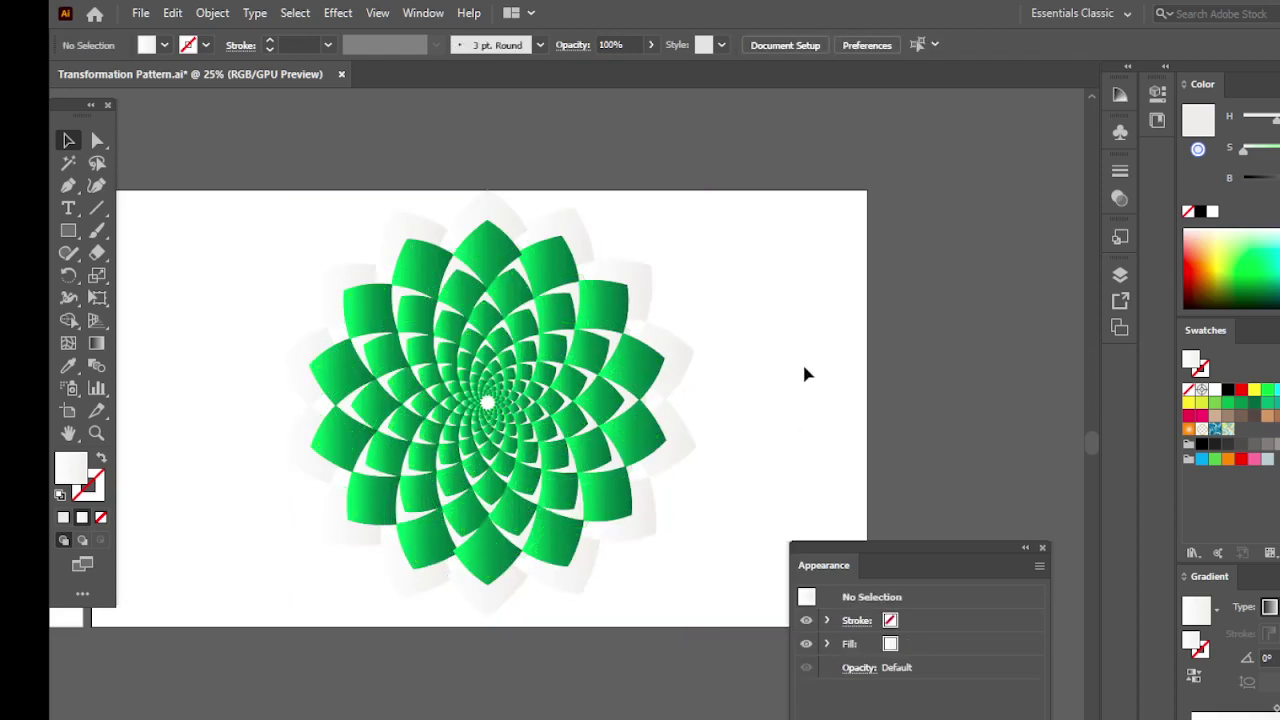
Enlarge the white backing flower further into a pale halo beyond the green petals.
click(594, 583)
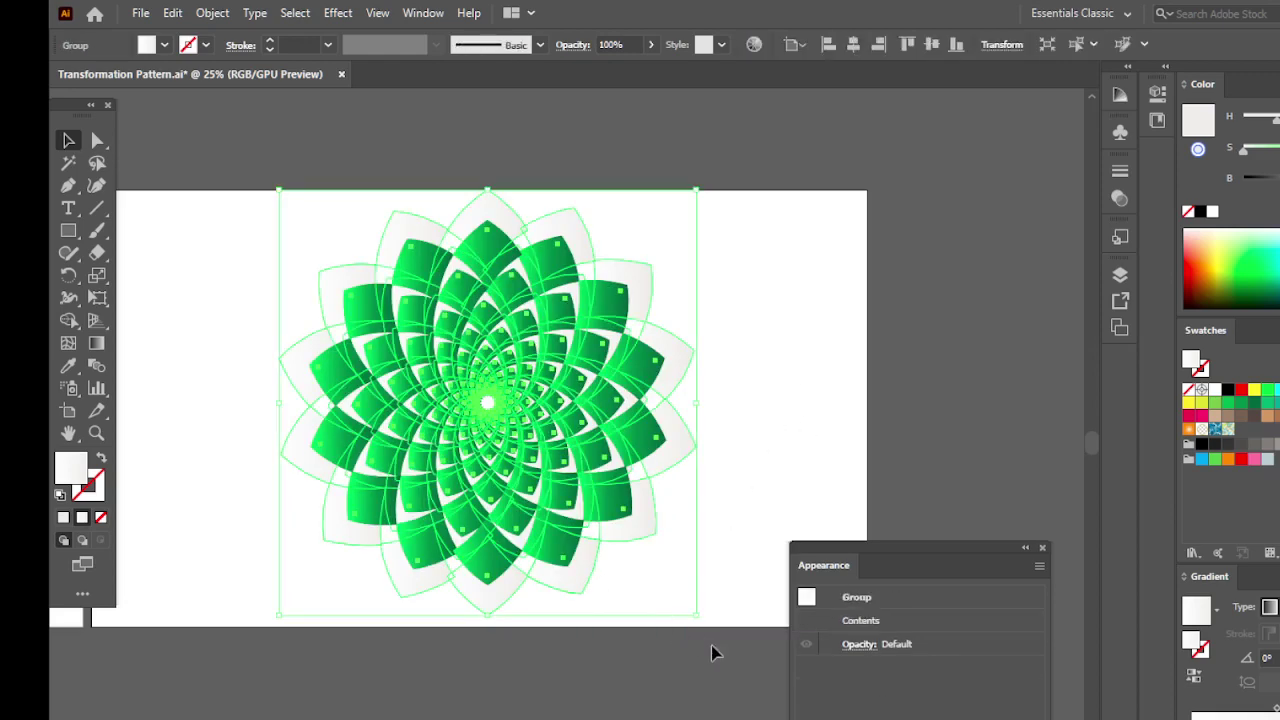
drag(698, 616, 750, 668)
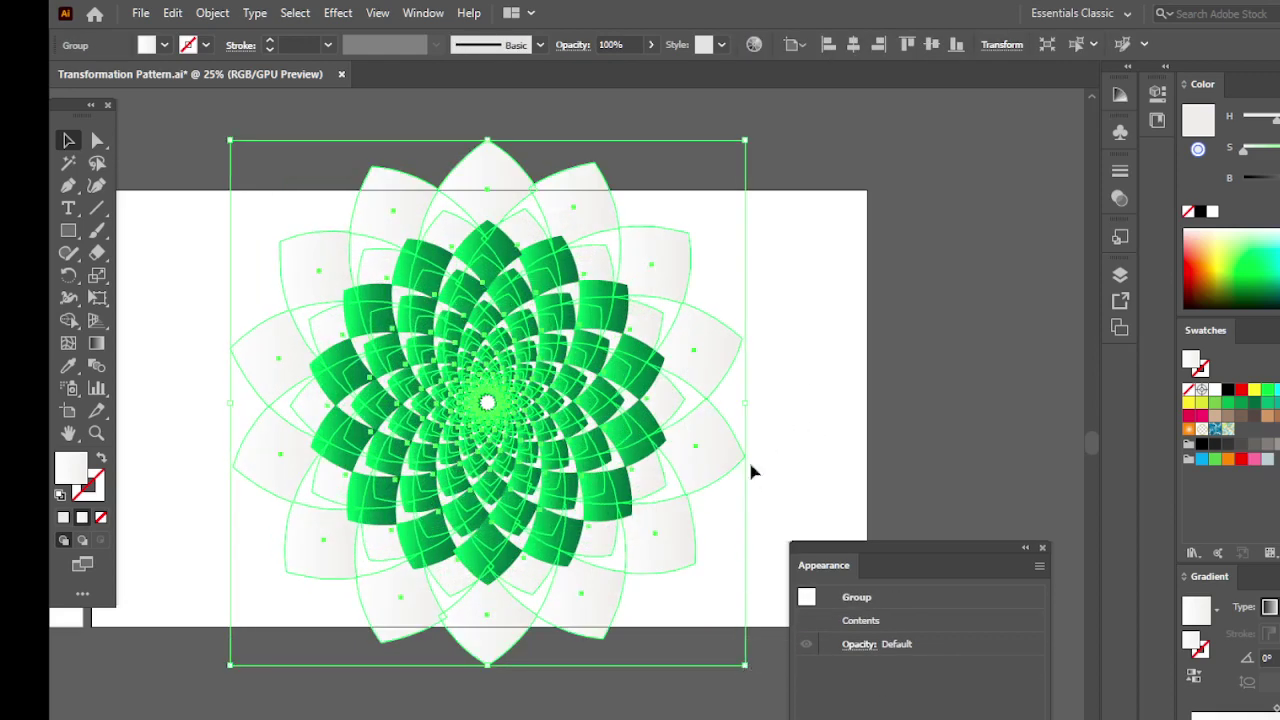
click(838, 367)
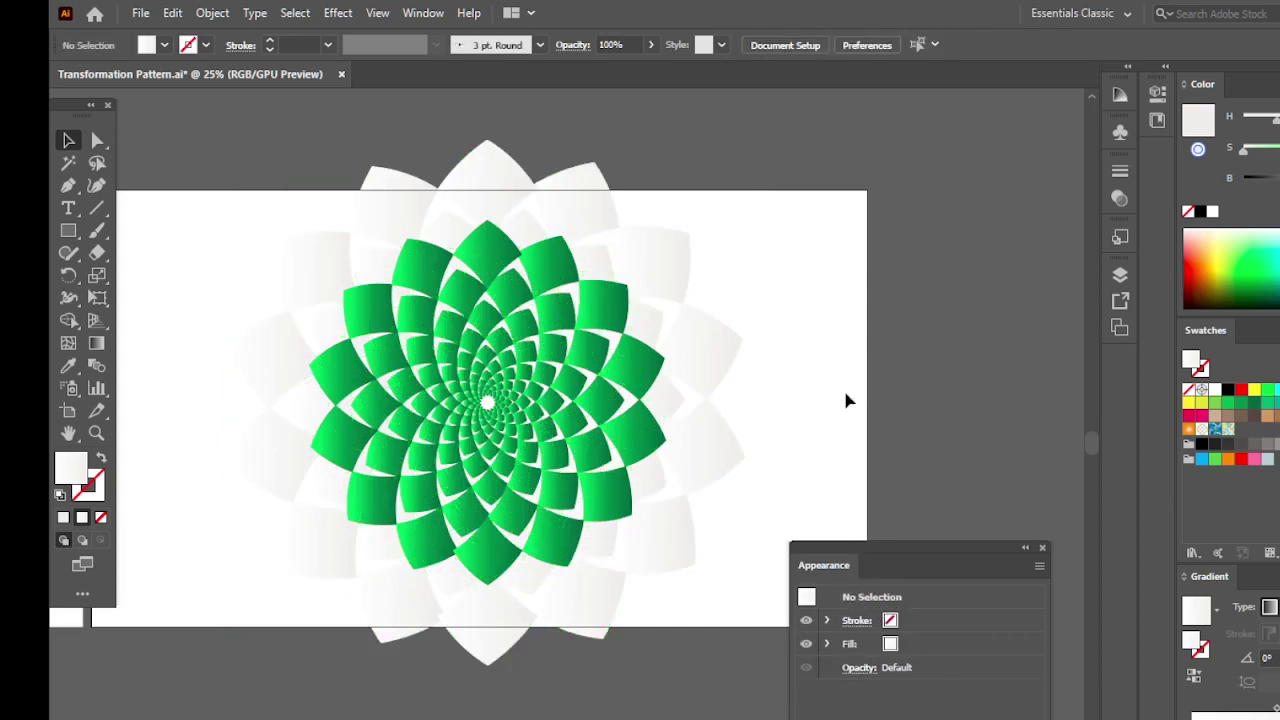
Zoom out to 16.67% and scroll until the red flower artboard shows beside the green one.
alt+scroll(845, 390, down, 1)
scroll(871, 376, right, 1)
scroll(871, 376, right, 1)
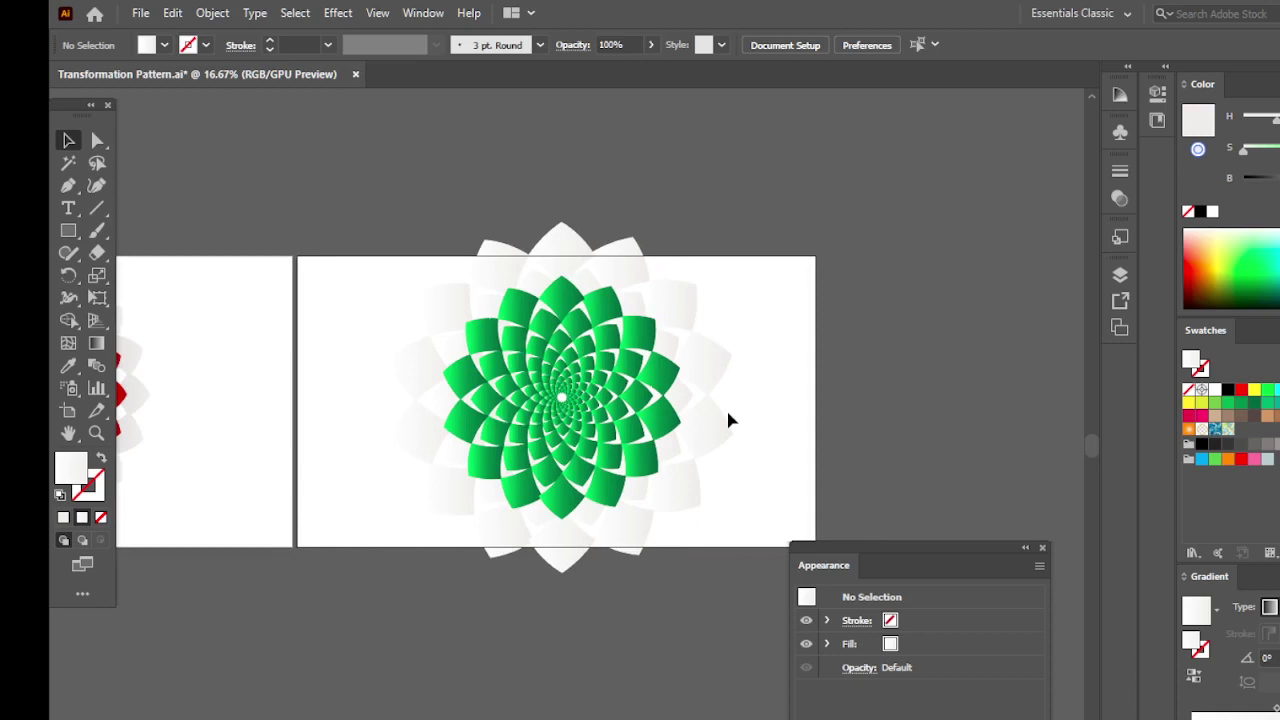
scroll(494, 363, left, 4)
scroll(494, 363, left, 3)
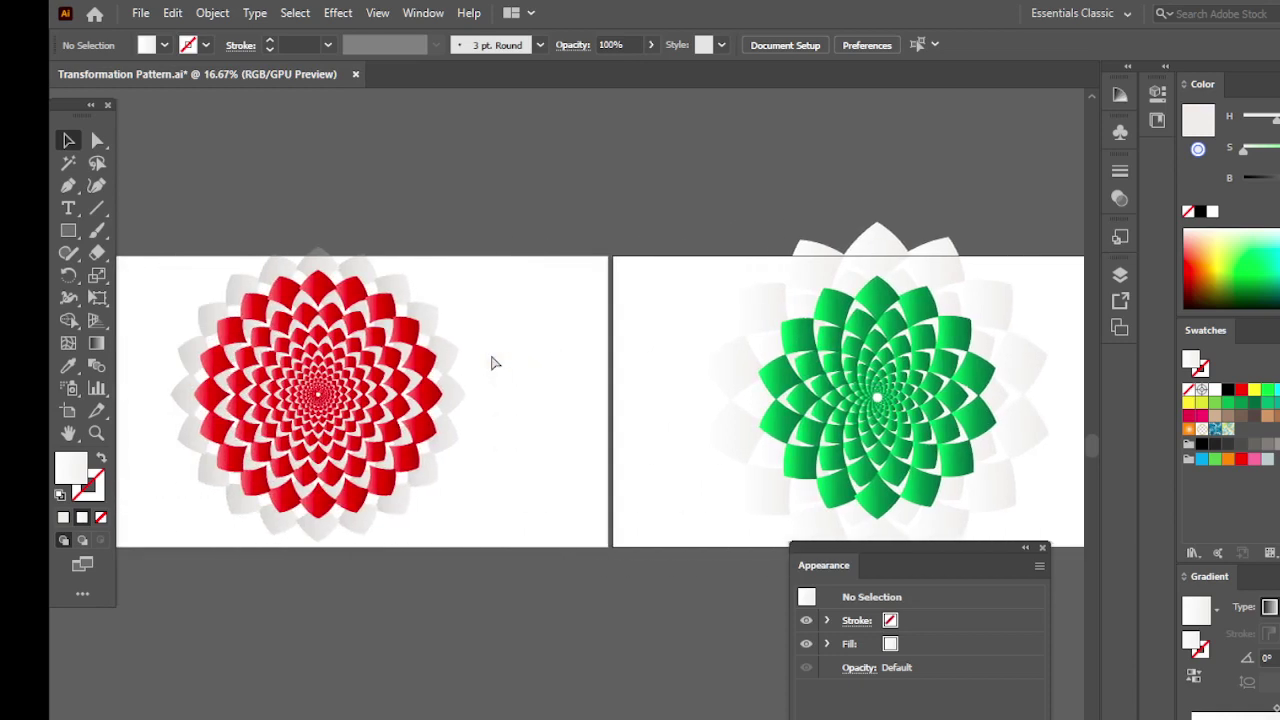